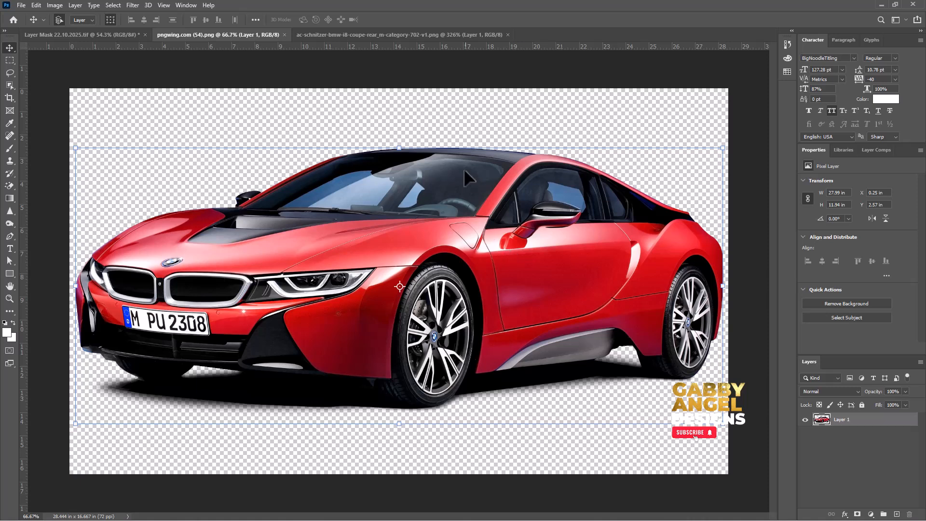
left_click(400, 37)
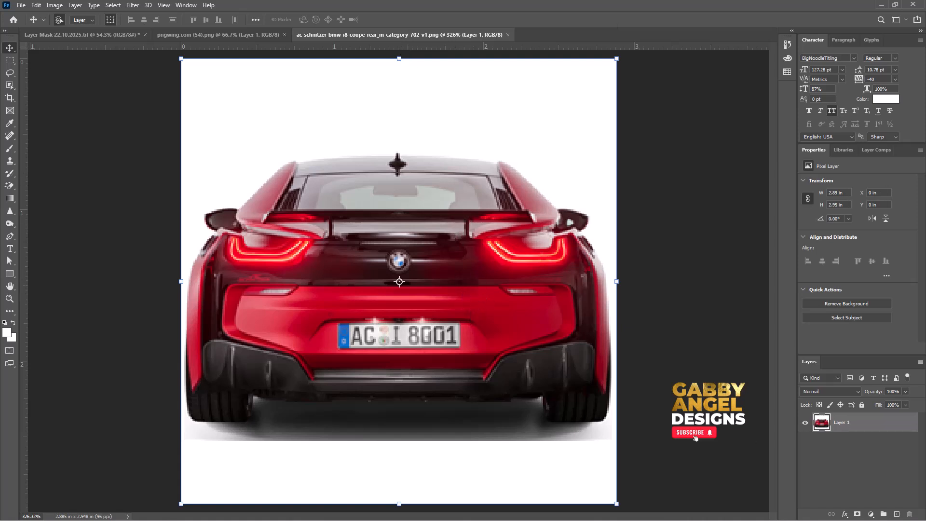
left_click(263, 37)
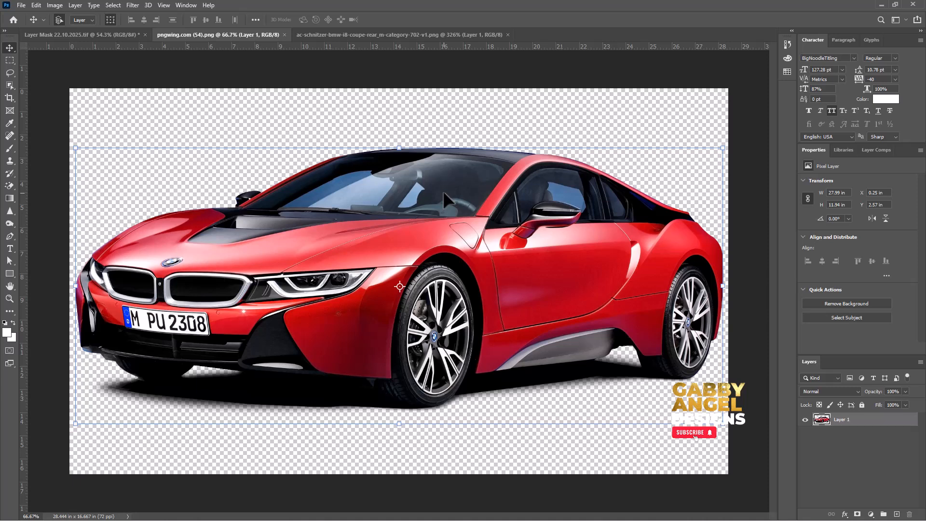
Create a new document 10 by 10 inches at 300 pixels/inch with artboards enabled.
left_click(21, 6)
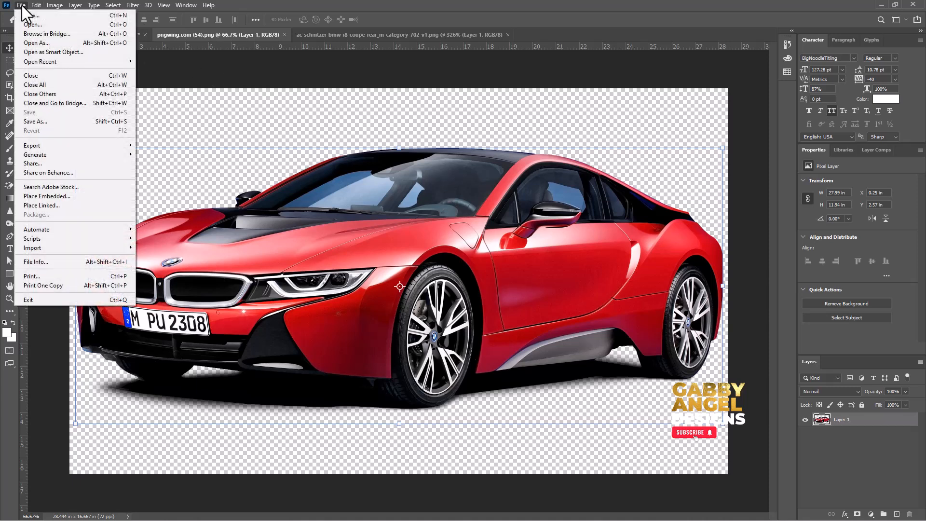
left_click(45, 16)
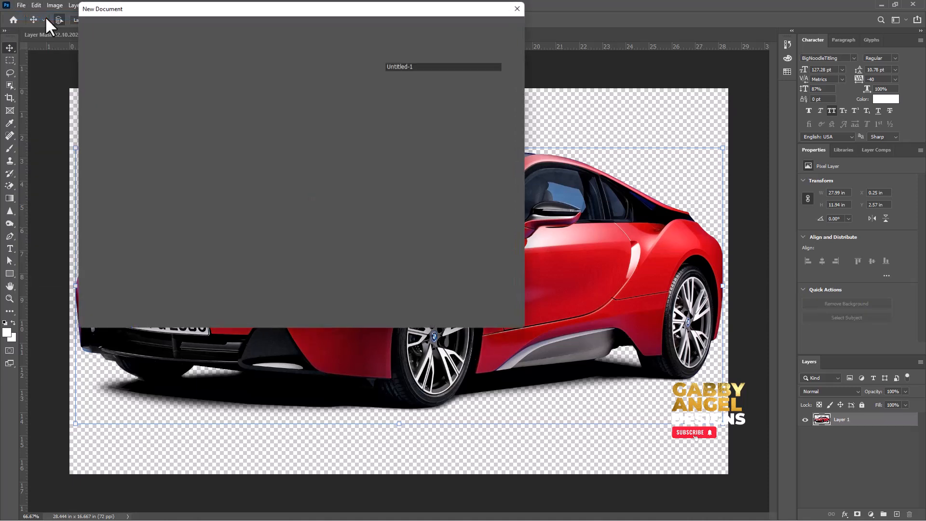
left_click(447, 97)
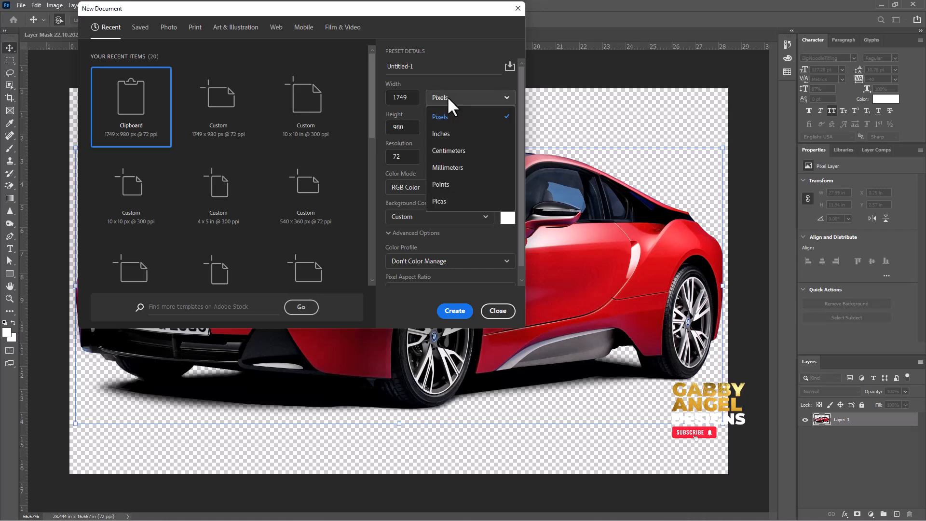
left_click(450, 136)
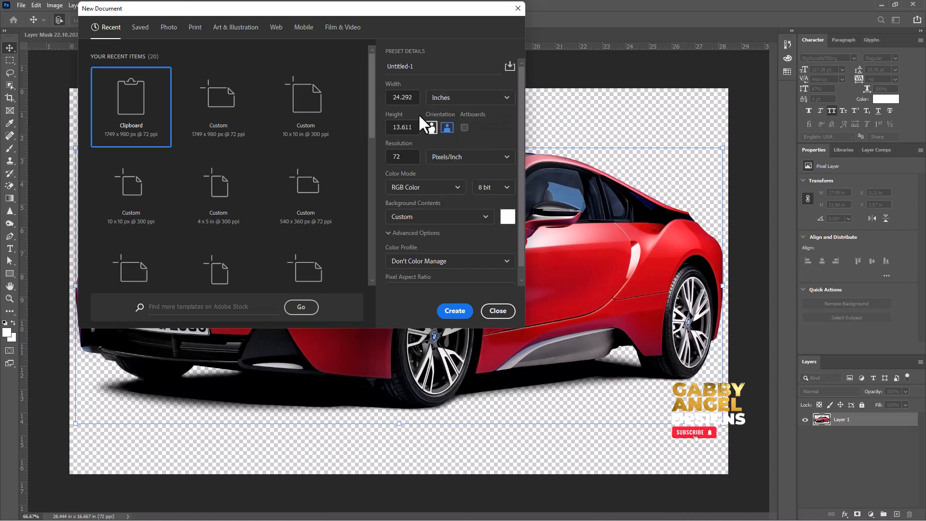
double_click(395, 97)
type("10")
double_click(397, 127)
type("10")
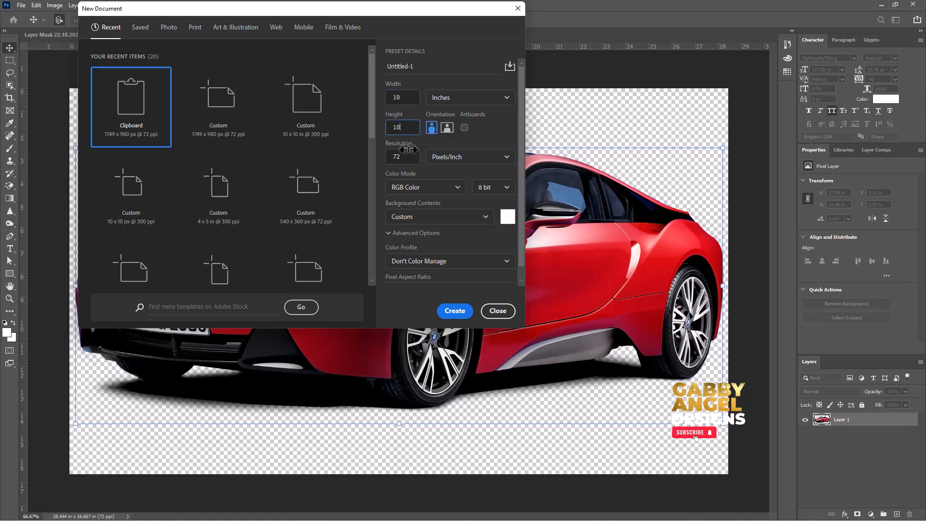
double_click(389, 158)
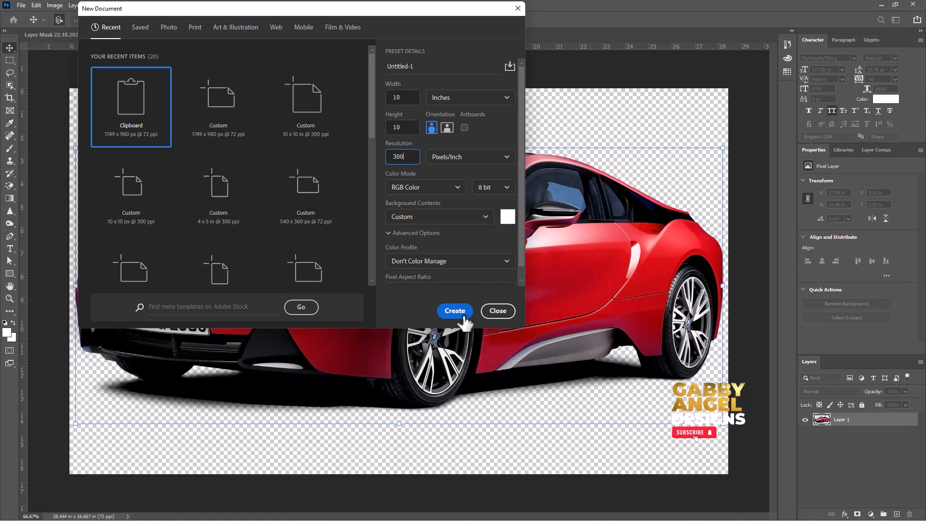
type("300")
left_click(465, 128)
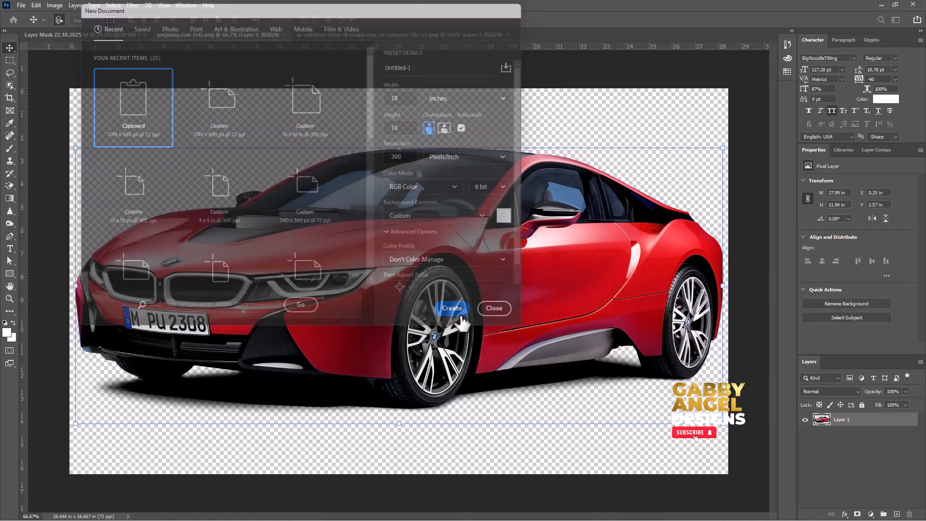
left_click(459, 311)
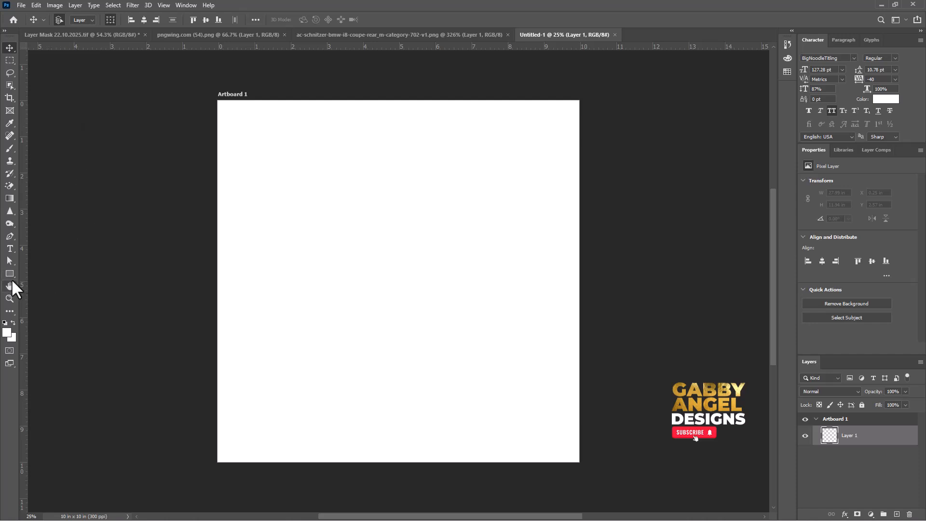
Draw a tall rectangle about 754 by 3124 px down the artboard's middle, with black fill and no stroke.
left_click(10, 273)
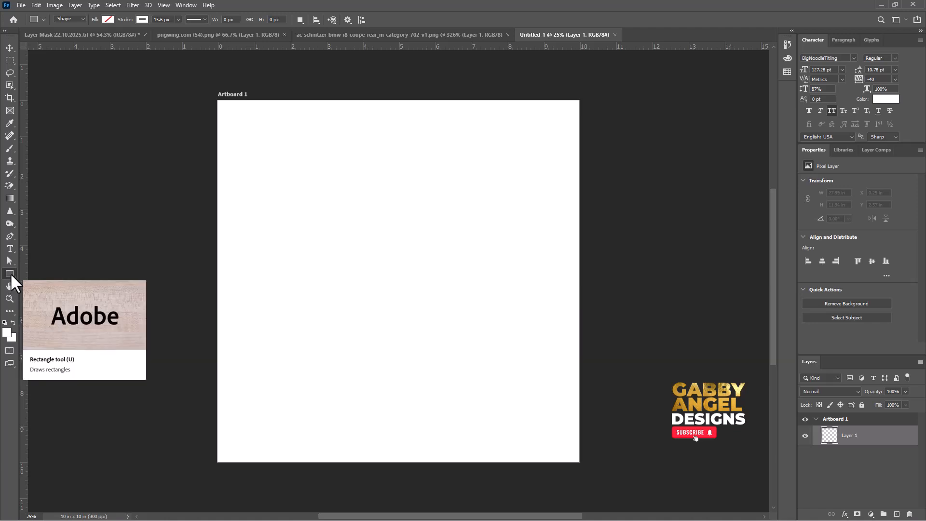
left_click_drag(352, 94, 443, 470)
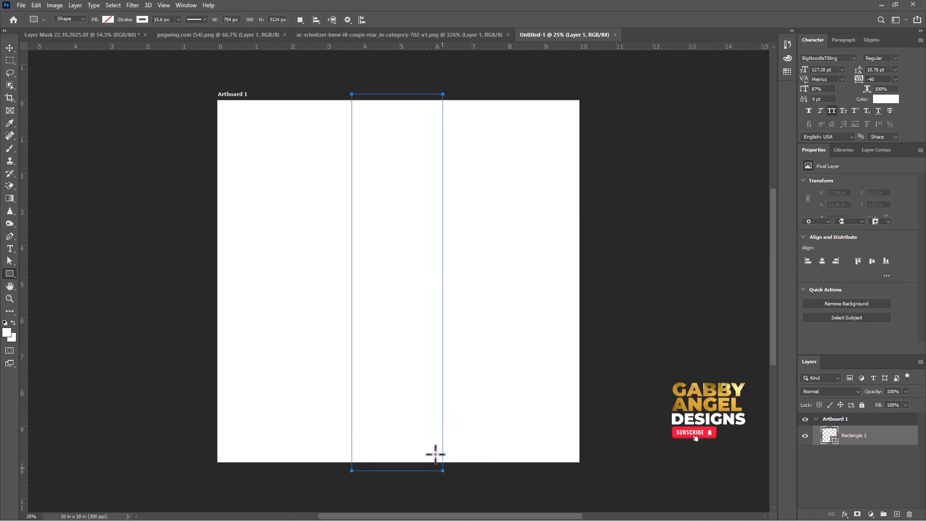
left_click(140, 19)
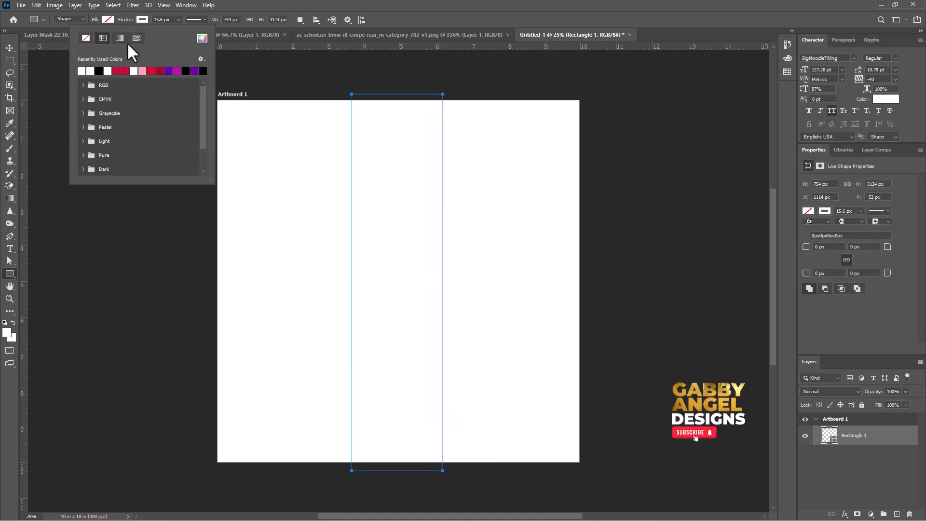
left_click(88, 37)
left_click(106, 19)
left_click(67, 71)
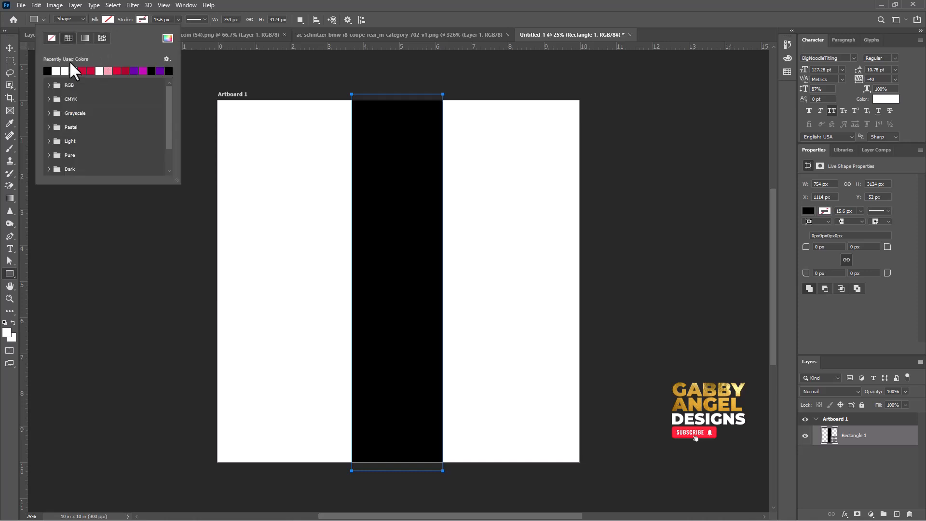
Scale the black rectangle to about 160% and rotate it about 43° clockwise into a diagonal band crossing the artboard.
left_click(7, 44)
left_click(9, 47)
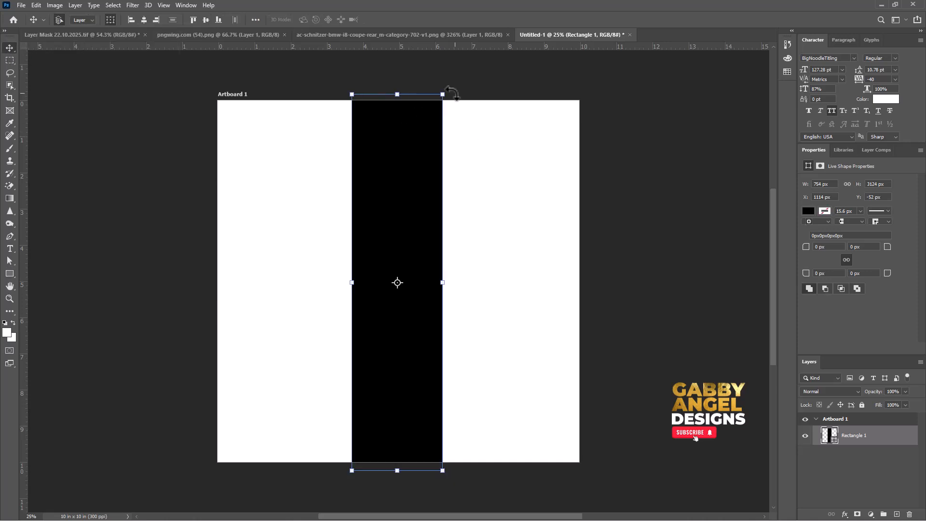
left_click_drag(442, 94, 446, 80)
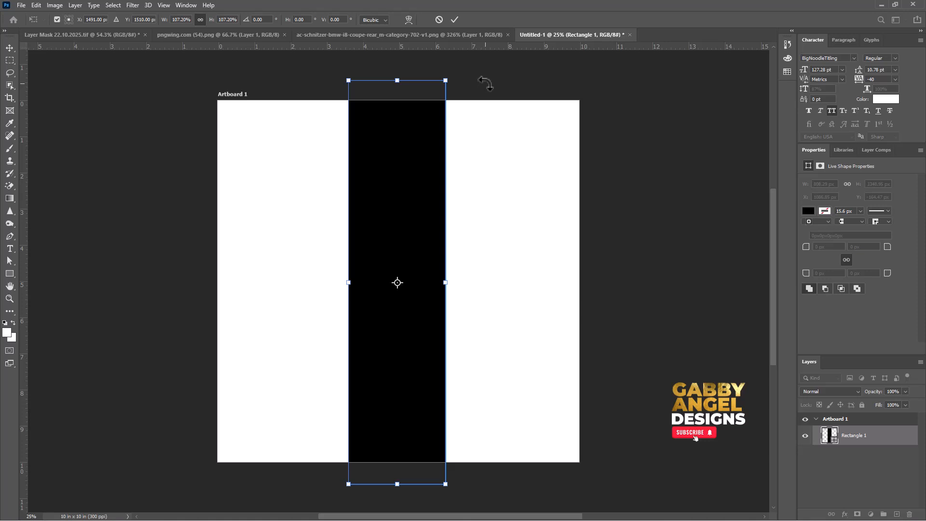
left_click_drag(485, 84, 517, 143)
left_click_drag(433, 77, 427, 48)
key("ctrl+minus")
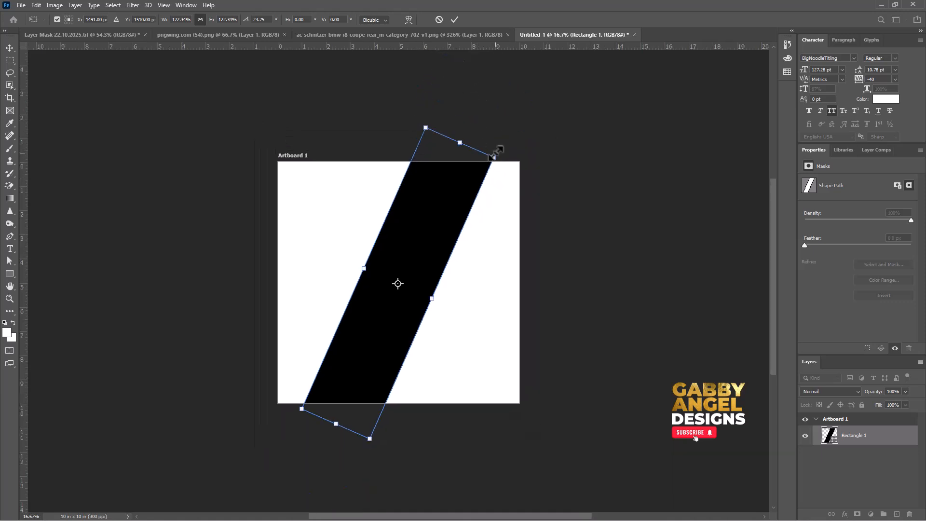
left_click_drag(497, 153, 553, 206)
left_click_drag(479, 192, 488, 201)
left_click_drag(495, 114, 492, 92)
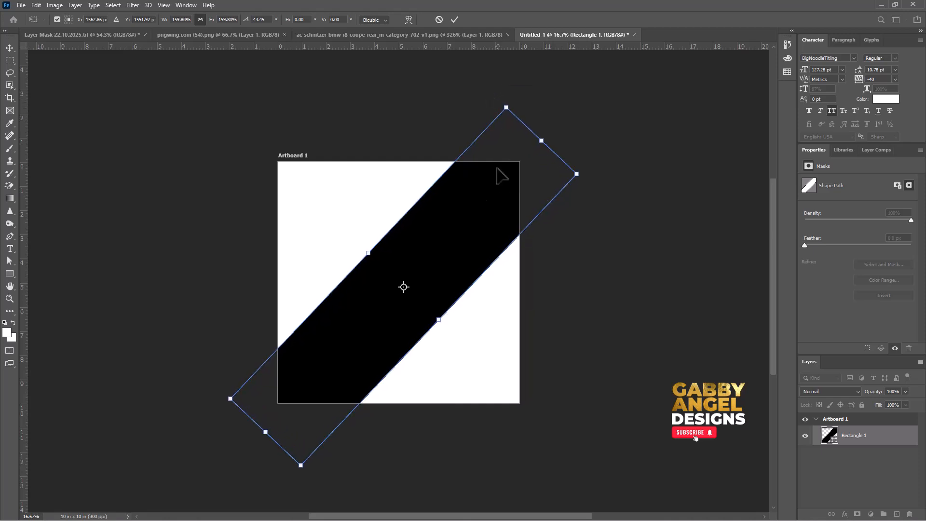
left_click(455, 16)
scroll(554, 184, "up", 2)
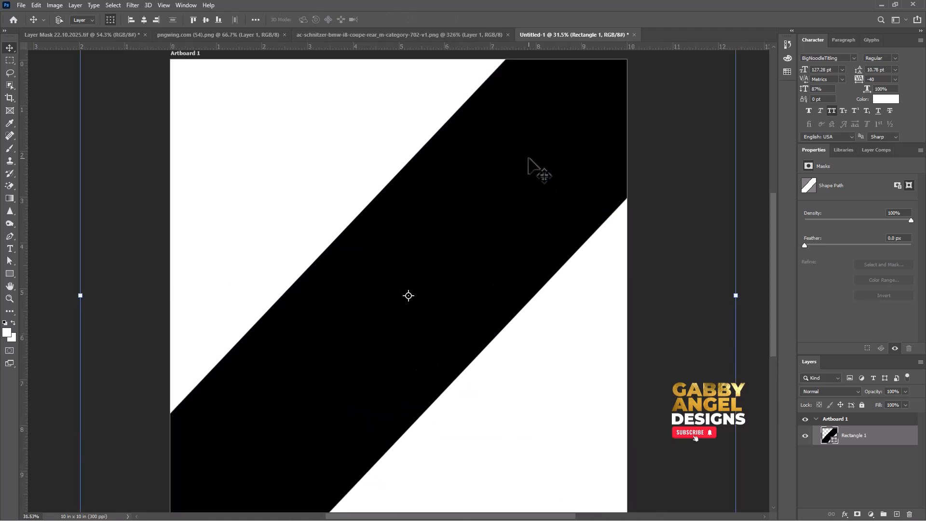
scroll(543, 180, "down", 1)
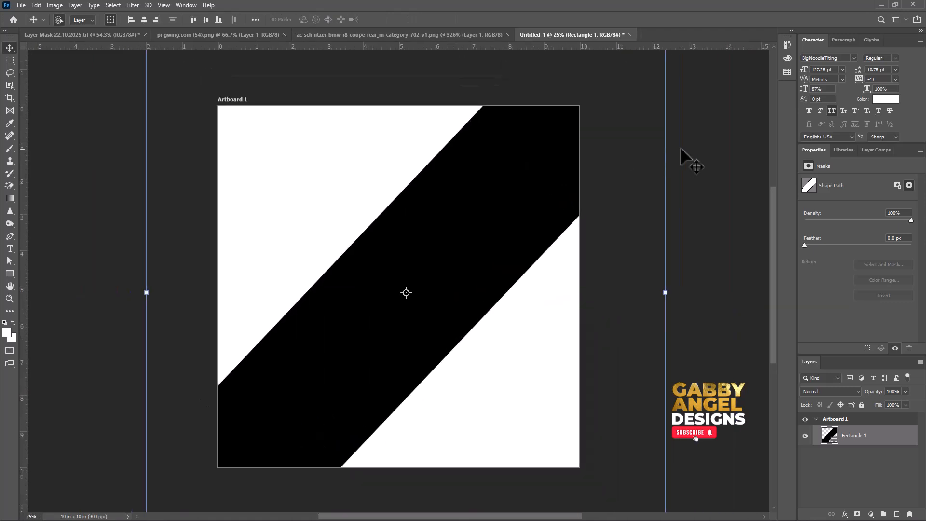
Copy the red car from pngwing.com (54).png into the new document, enlarged to about 7.64 in wide just below the artboard's centre.
left_click(442, 35)
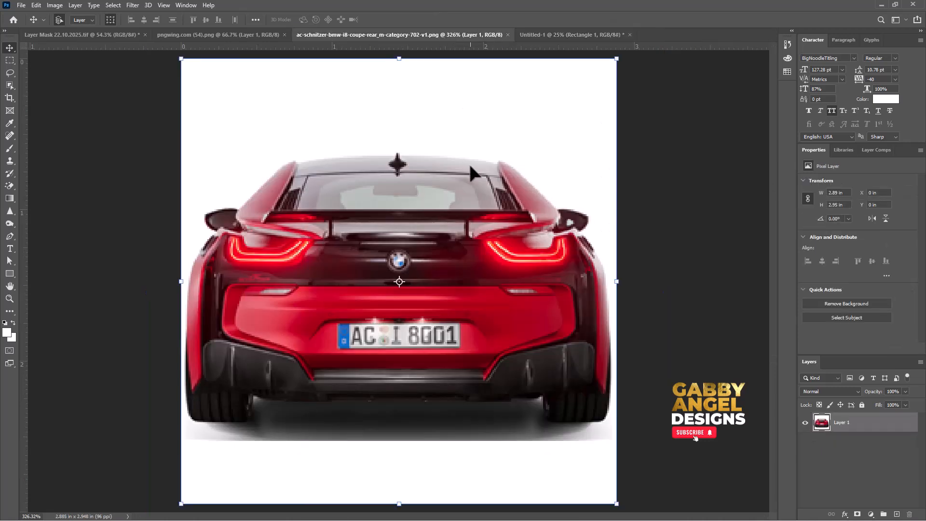
left_click(550, 33)
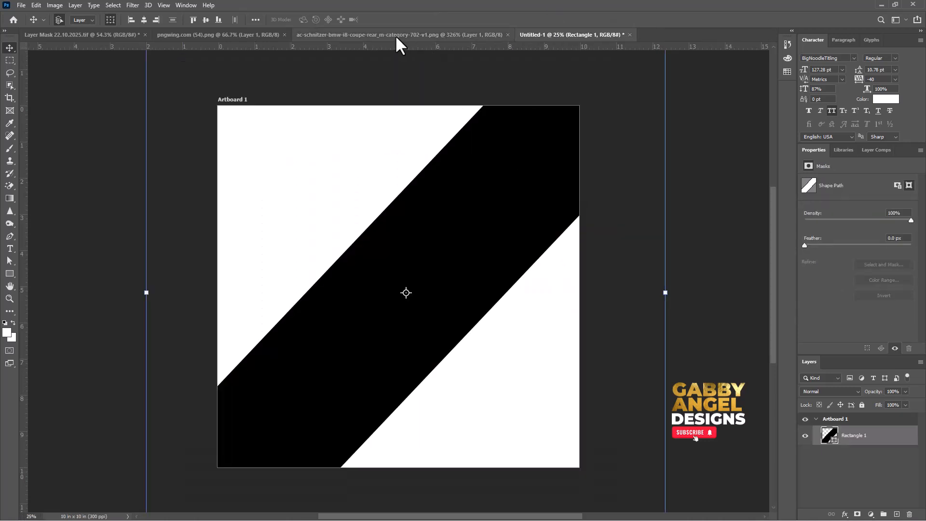
left_click(253, 40)
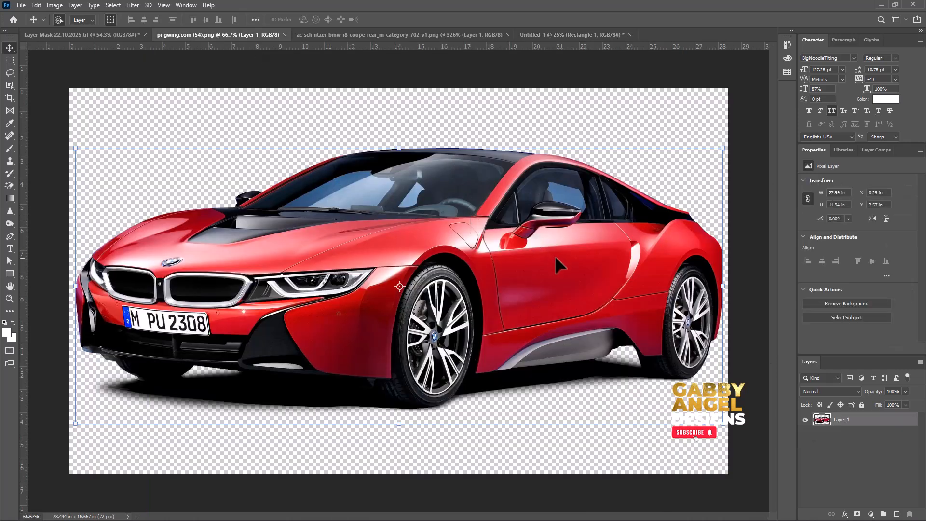
left_click_drag(555, 255, 427, 270)
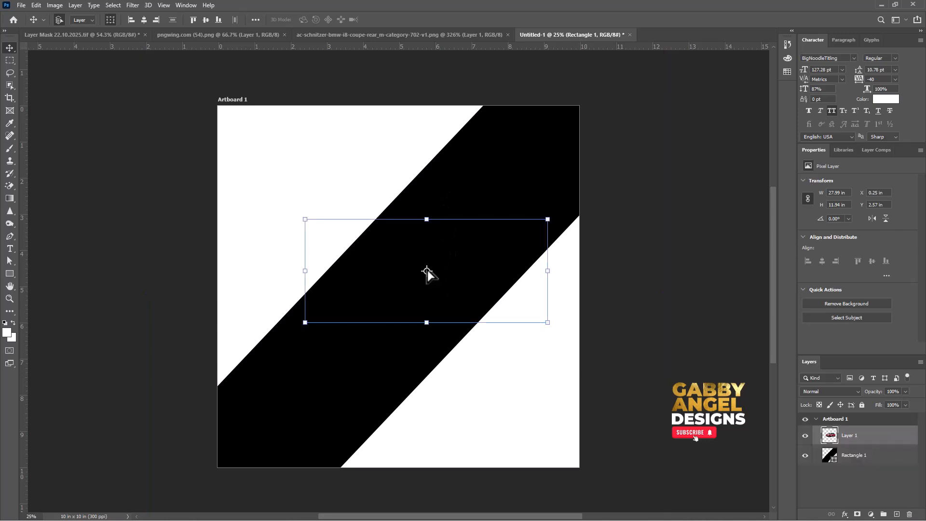
left_click_drag(533, 240, 508, 272)
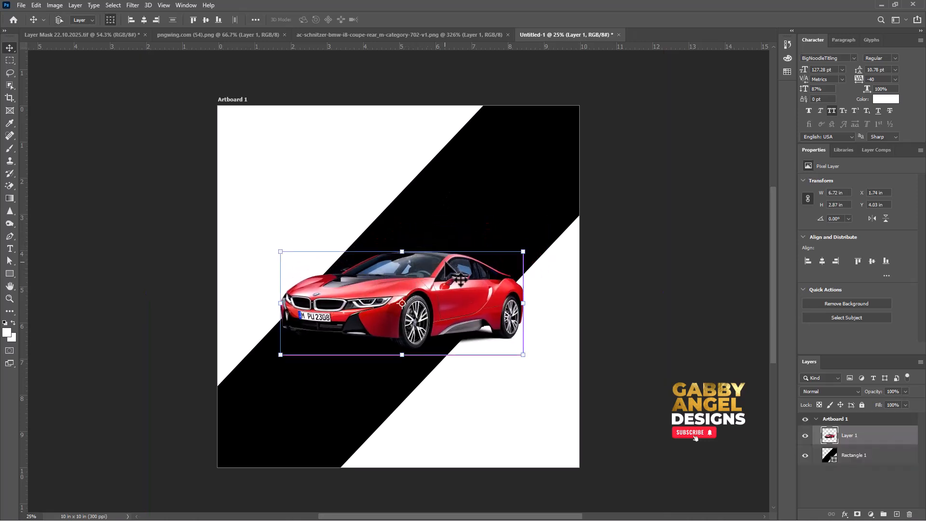
left_click_drag(522, 252, 543, 252)
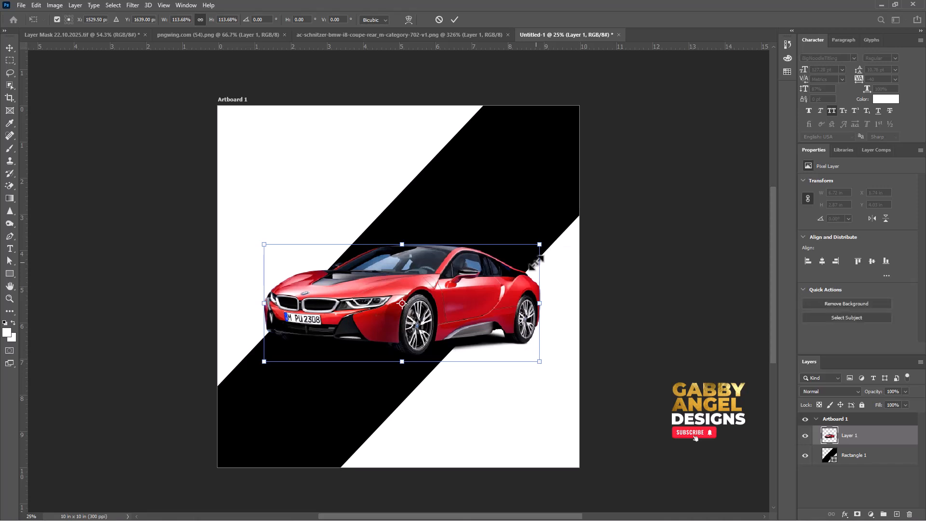
left_click_drag(516, 287, 515, 294)
key("Return")
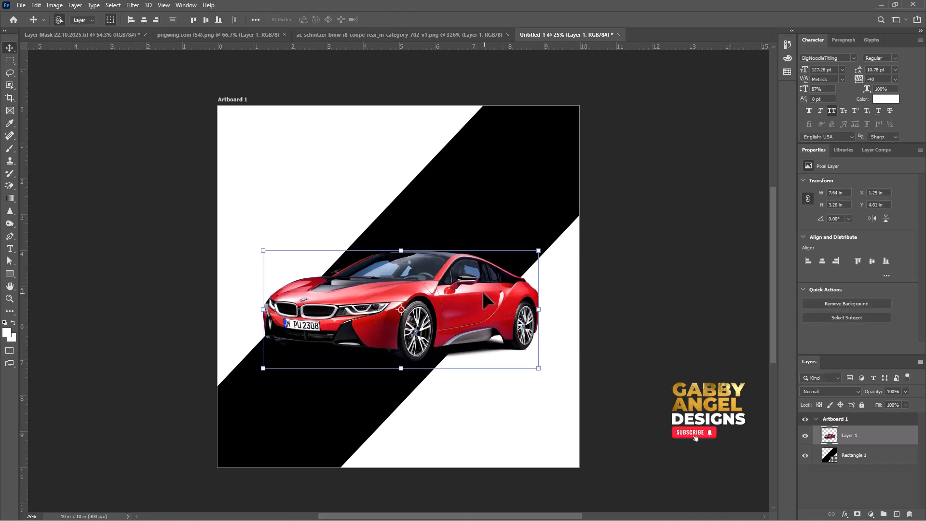
Copy the rear-view car image into the design directly above the band's layer, scaled to about 7.26 in wide over the artboard's upper right.
left_click(533, 179)
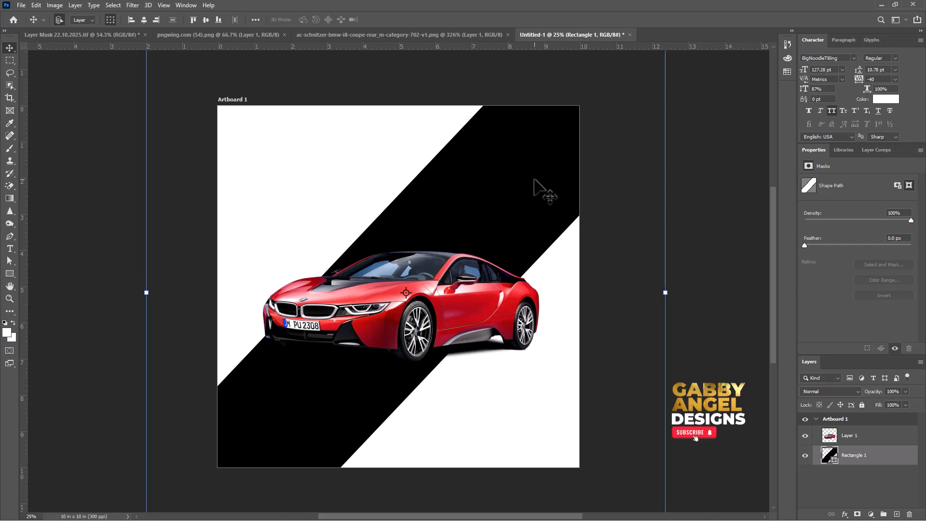
left_click(355, 35)
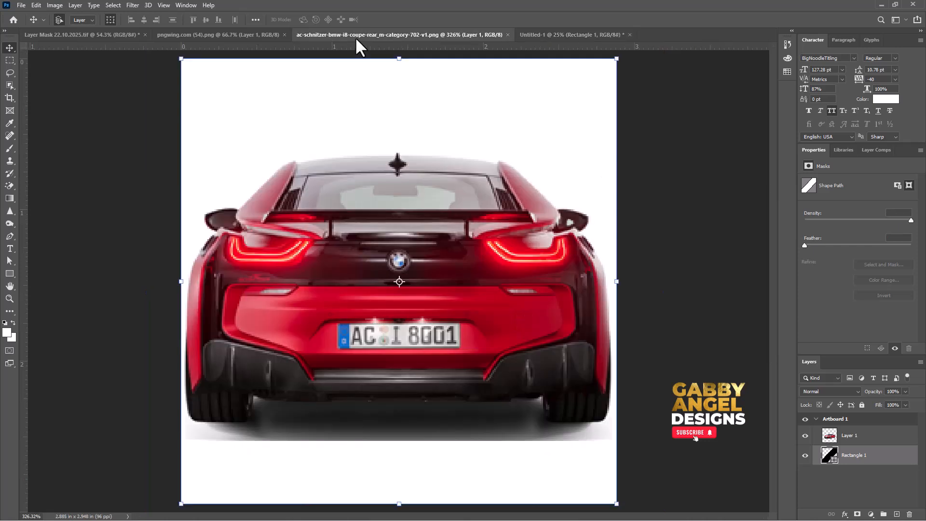
left_click_drag(518, 264, 573, 35)
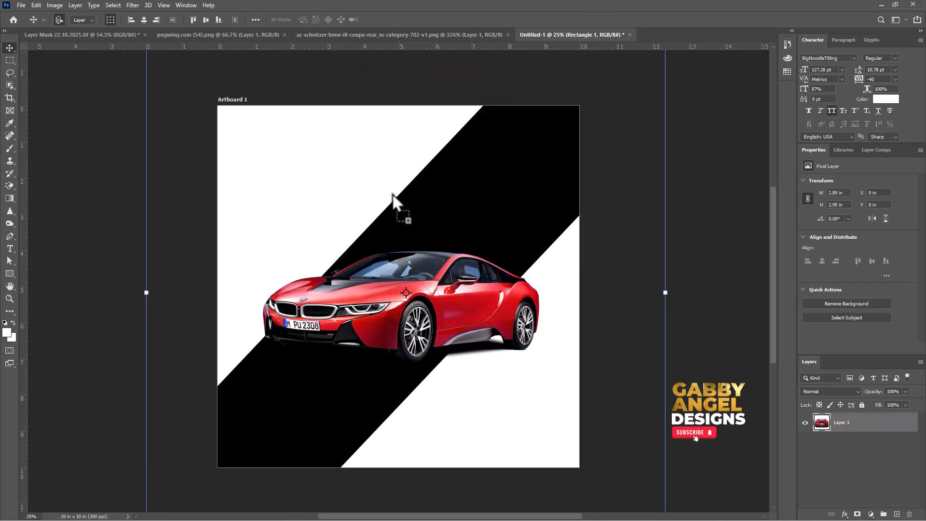
left_click_drag(499, 201, 642, 84)
key("ctrl+t")
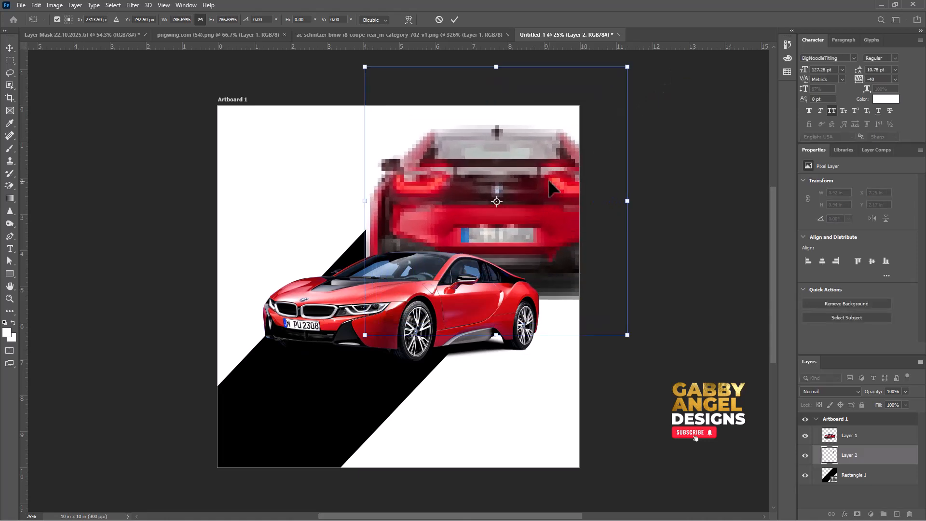
key("Return")
left_click_drag(534, 204, 515, 207)
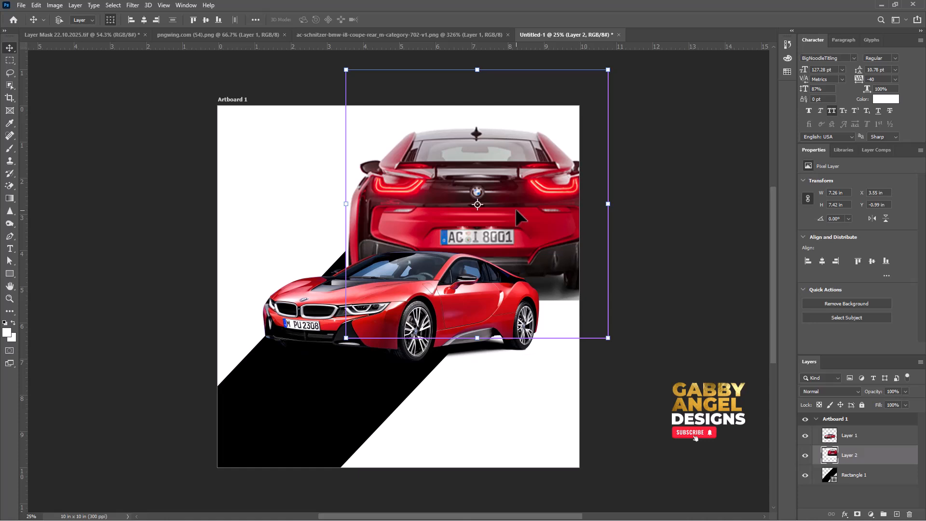
Clip the rear-view car image to the diagonal band and enlarge it to about 9.16 in wide, repositioned within the band's upper part.
key("ctrl+alt+g")
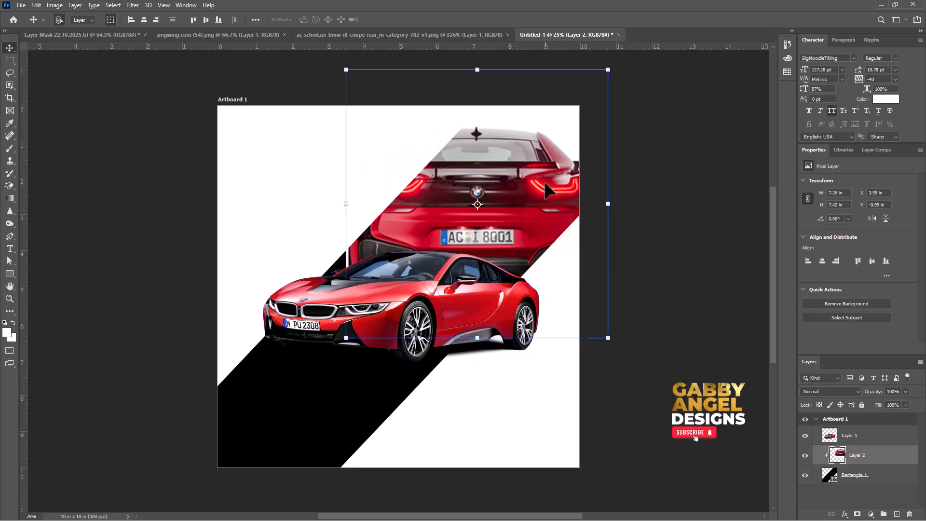
left_click_drag(545, 180, 500, 191)
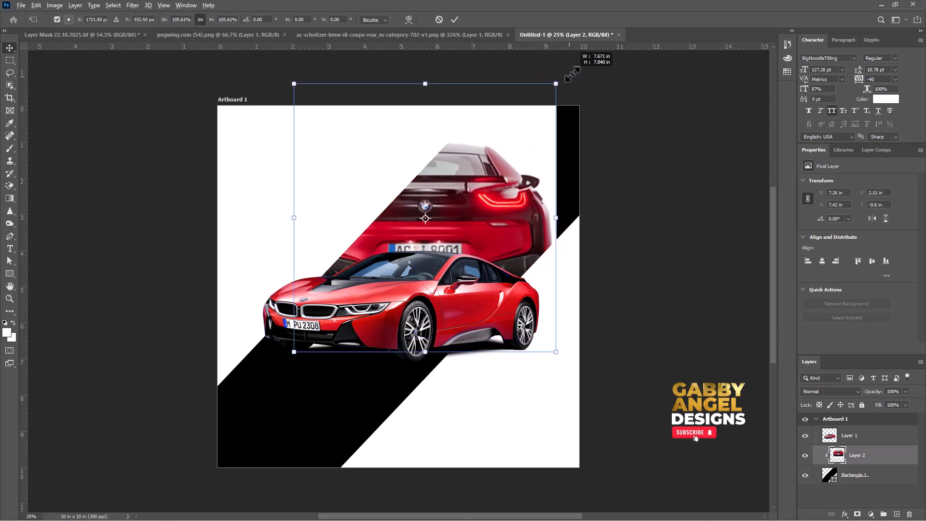
left_click_drag(555, 83, 601, 52)
left_click_drag(526, 175, 531, 163)
key("Return")
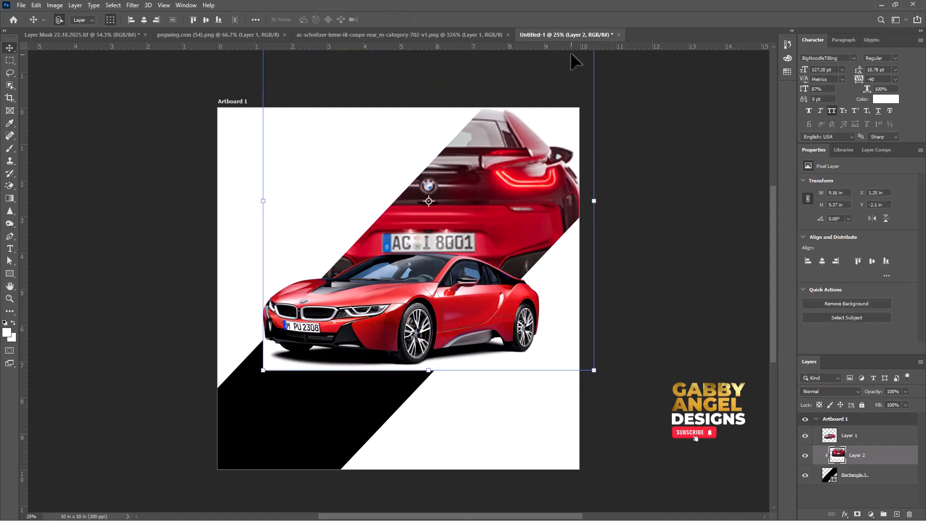
Scale the clipped rear-view car down to about 8.61 in wide and reposition it in the diagonal band's upper part.
left_click_drag(593, 370, 583, 357)
left_click_drag(501, 201, 520, 198)
key("Return")
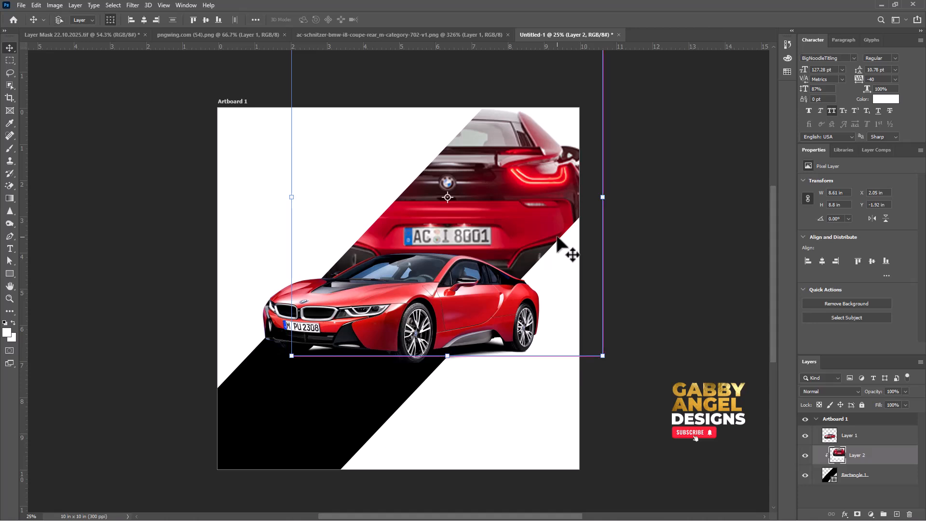
Duplicate the rear-view car, place the unclipped copy beneath the black band's layer and desaturate it.
key("ctrl+j")
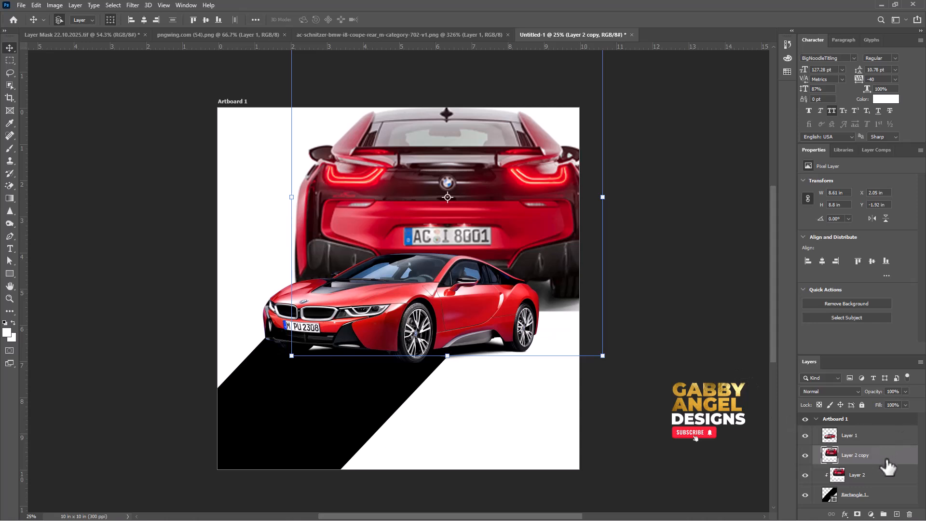
left_click_drag(887, 467, 876, 498)
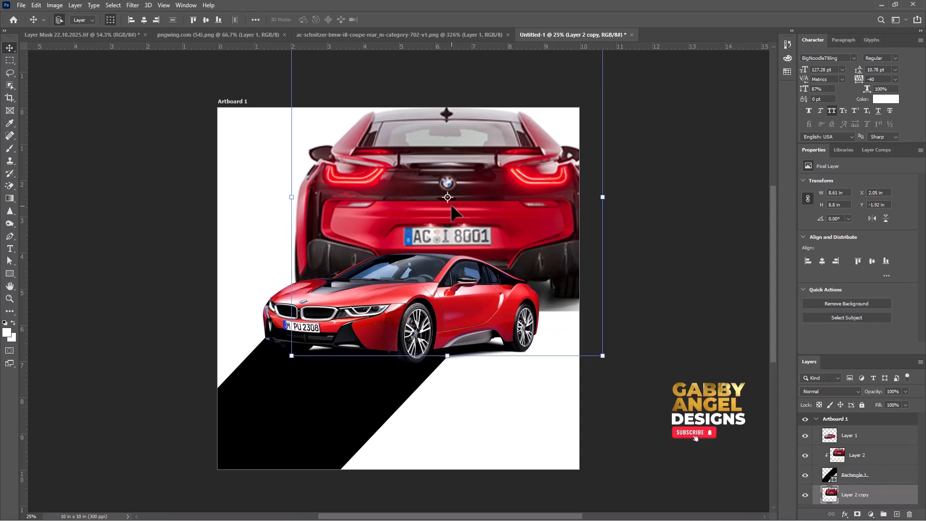
left_click_drag(395, 181, 328, 193)
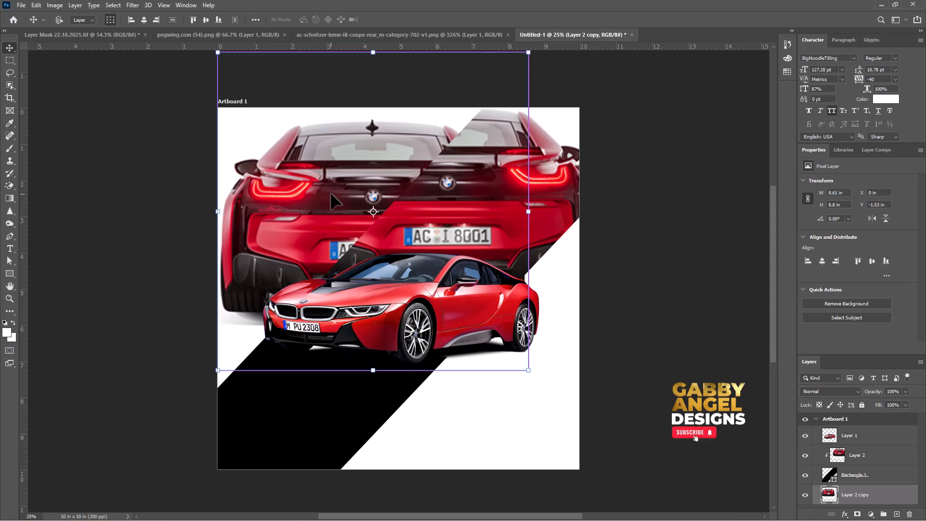
key("ctrl+shift+u")
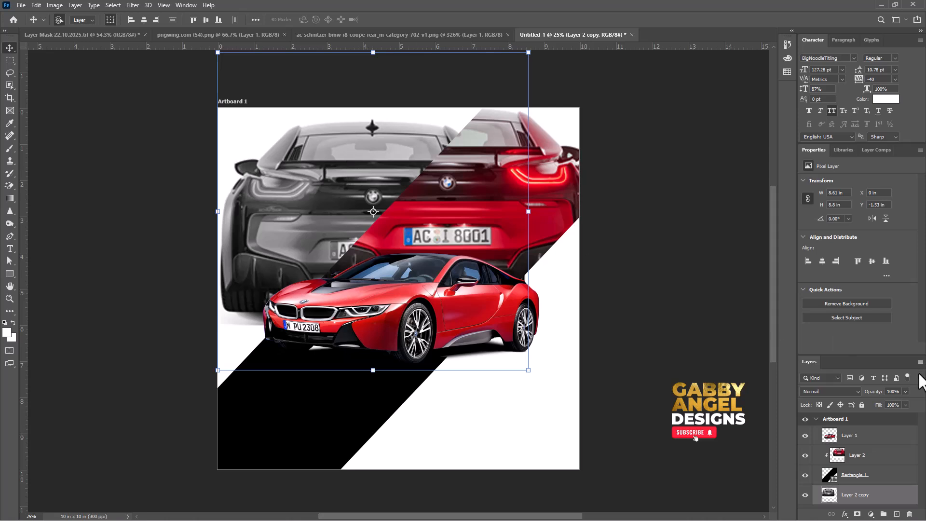
Set the grey rear-view copy to 25% opacity and line it up with the red rear-view car in the band.
left_click(905, 391)
left_click_drag(903, 401, 872, 410)
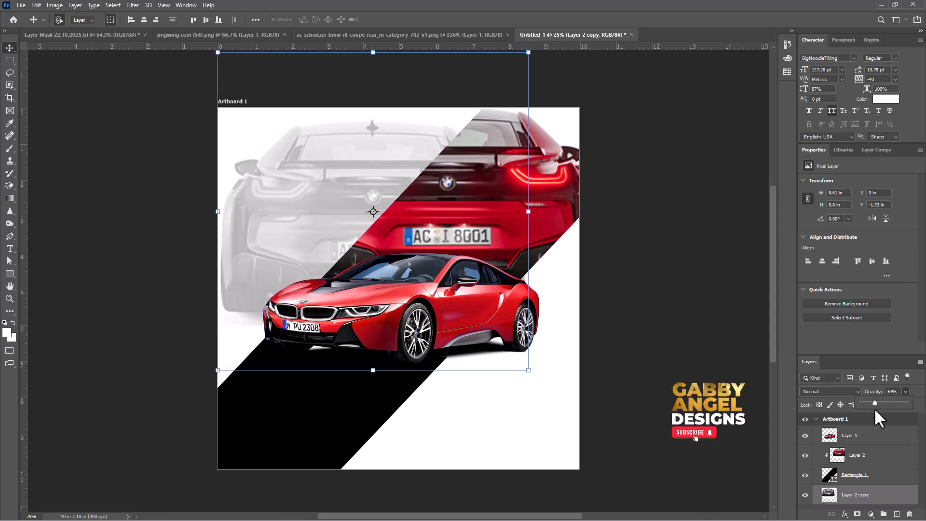
left_click(899, 392)
type("25")
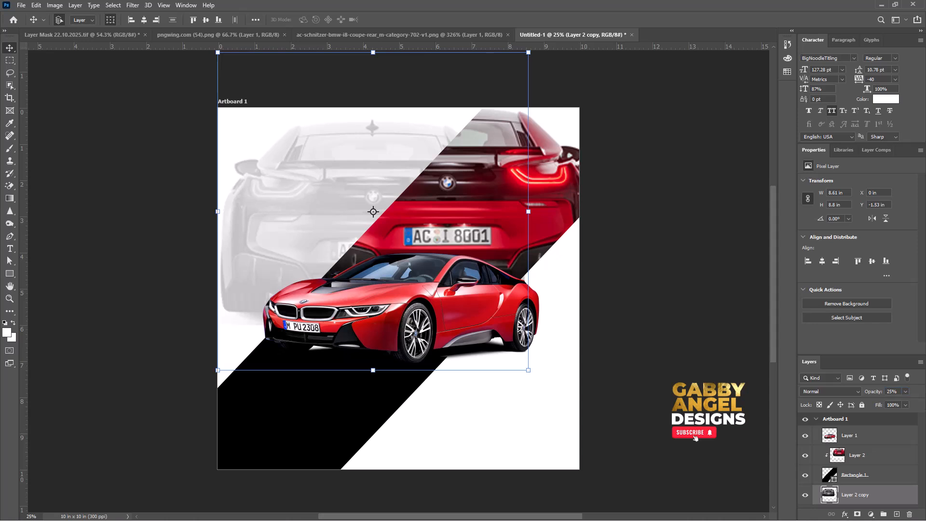
left_click_drag(337, 184, 407, 174)
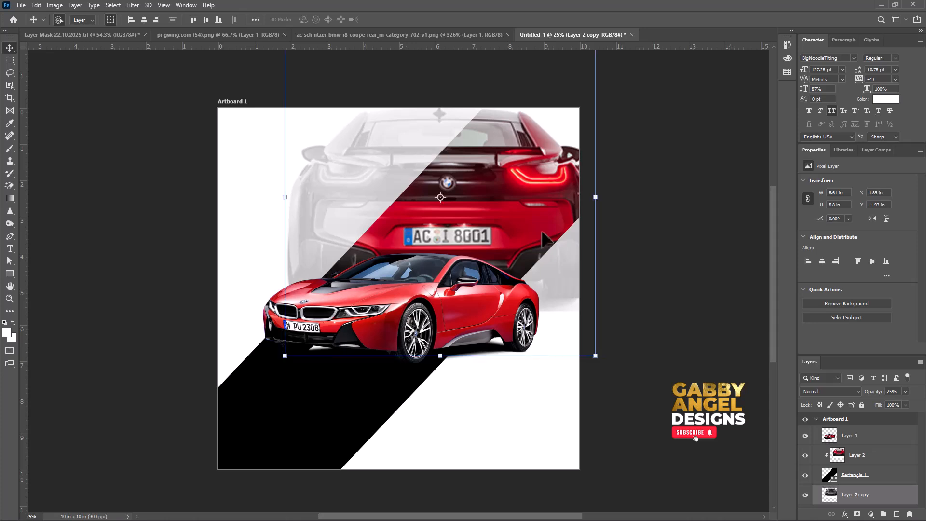
Add a layer mask to the red rear-view car clipped to the diagonal band.
left_click(507, 186)
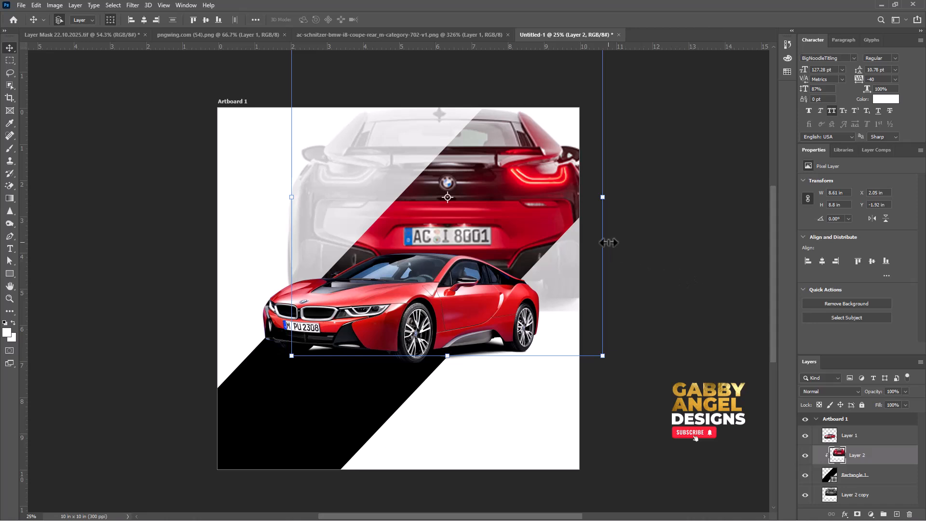
left_click(885, 479)
left_click(875, 464)
left_click(856, 514)
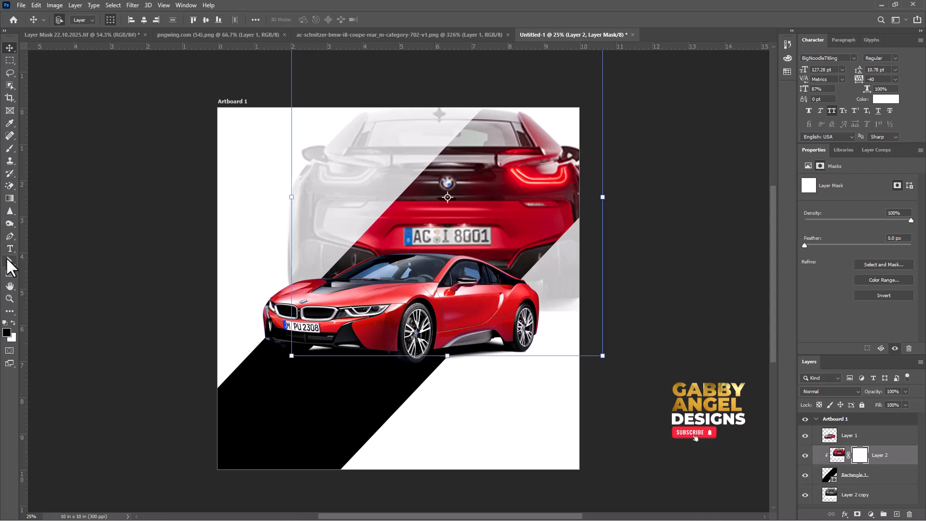
Paint the mask with a soft round 1000 px black brush to fade the red rear view's lower part above the front car.
key("b")
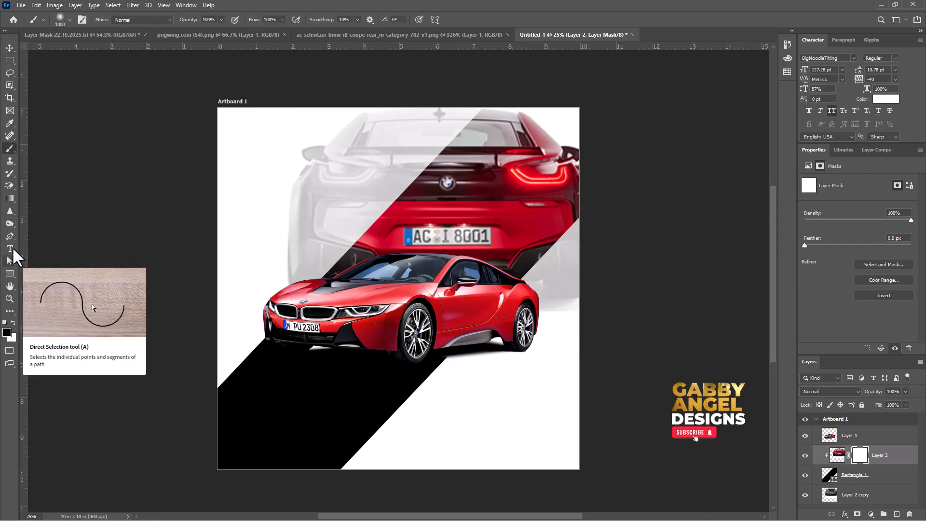
right_click(319, 216)
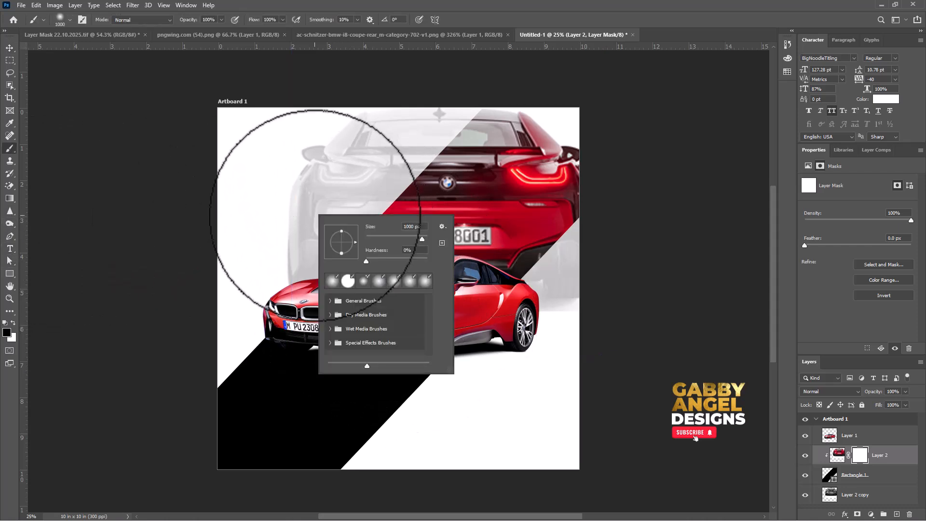
left_click(348, 274)
key("Return")
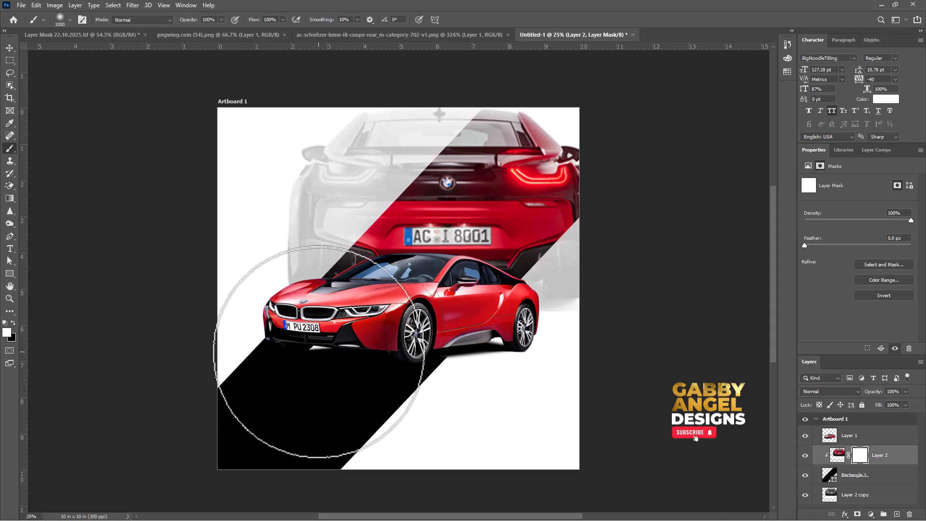
key("x")
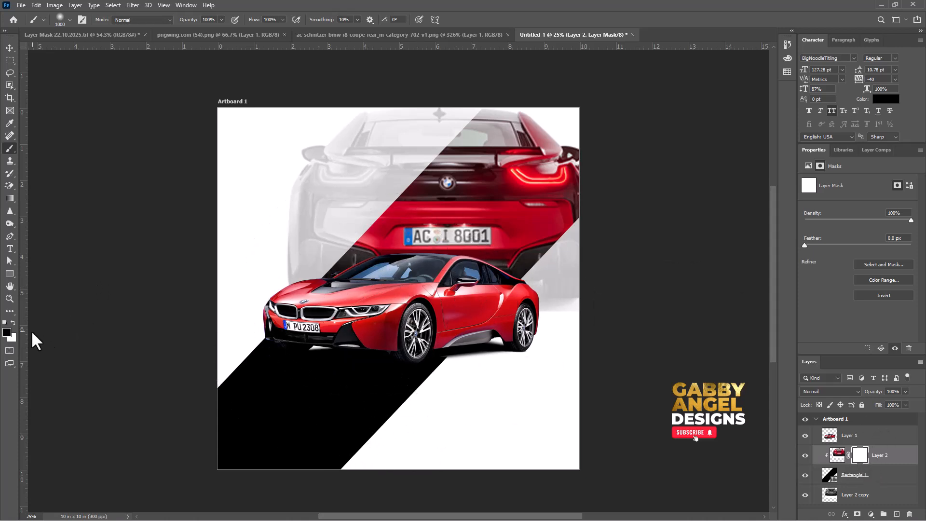
left_click(14, 323)
left_click(13, 322)
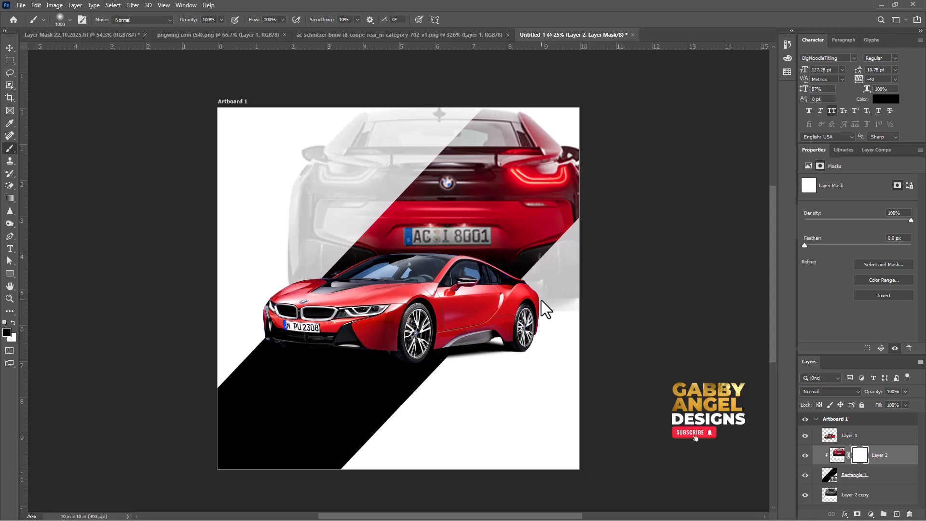
mouse_move(541, 300)
left_mouse_down()
mouse_move(356, 285)
mouse_move(542, 285)
mouse_move(428, 298)
mouse_move(383, 270)
mouse_move(510, 280)
left_mouse_up()
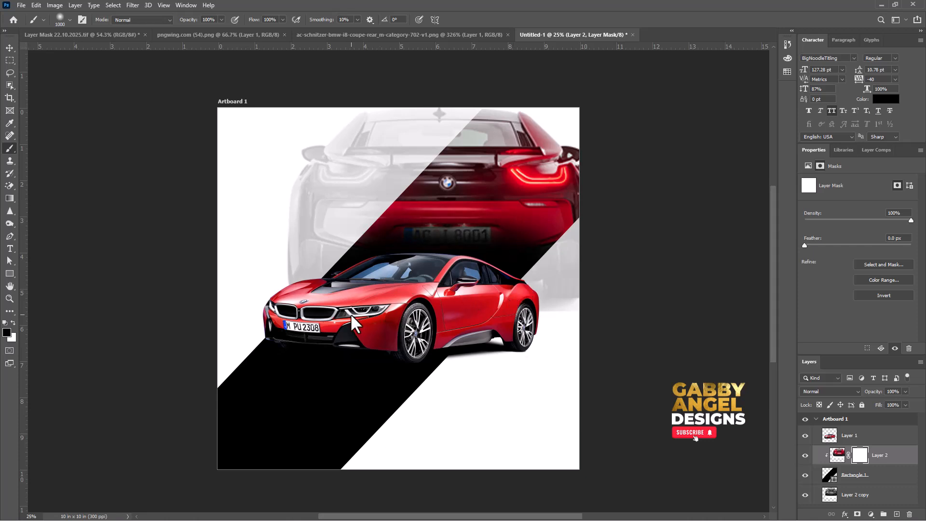
Mask the faded grey rear-view copy and brush out its part beyond the band's lower edge in soft black.
key("v")
left_click(365, 157)
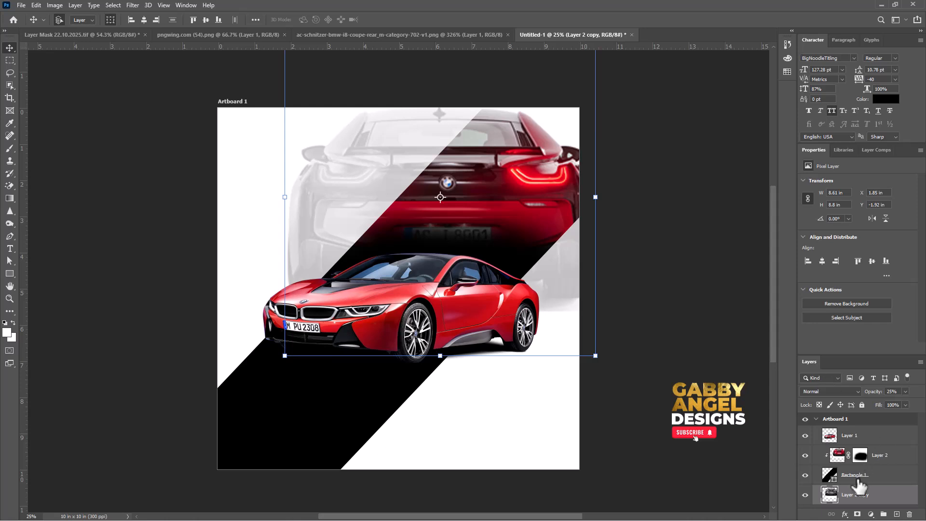
left_click(857, 514)
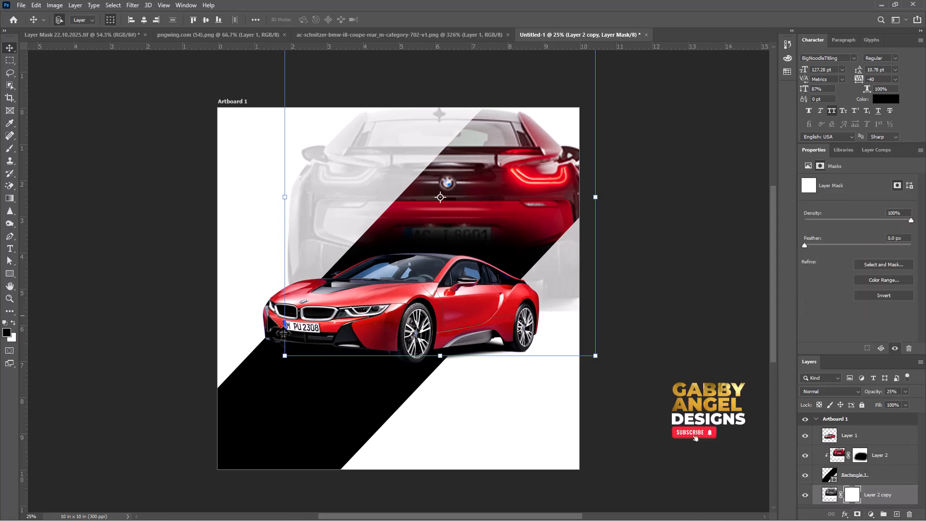
key("b")
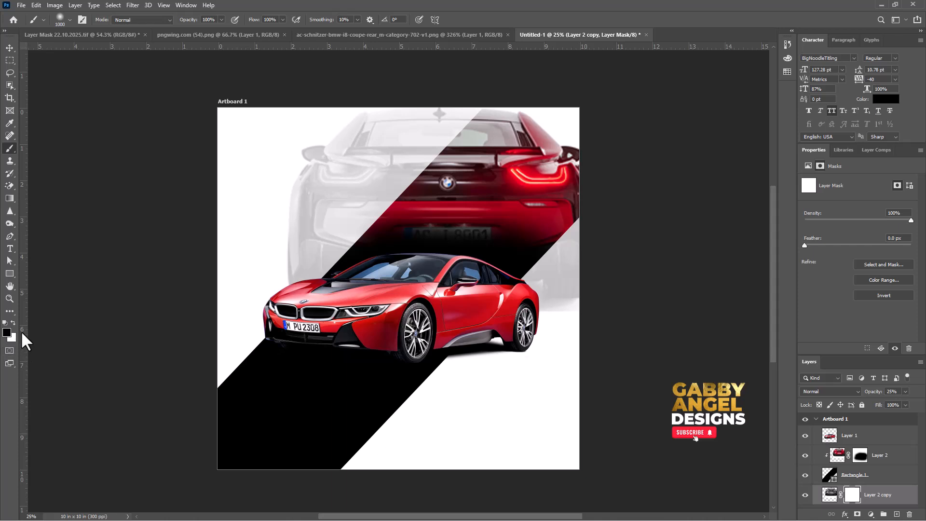
key("x")
key("x")
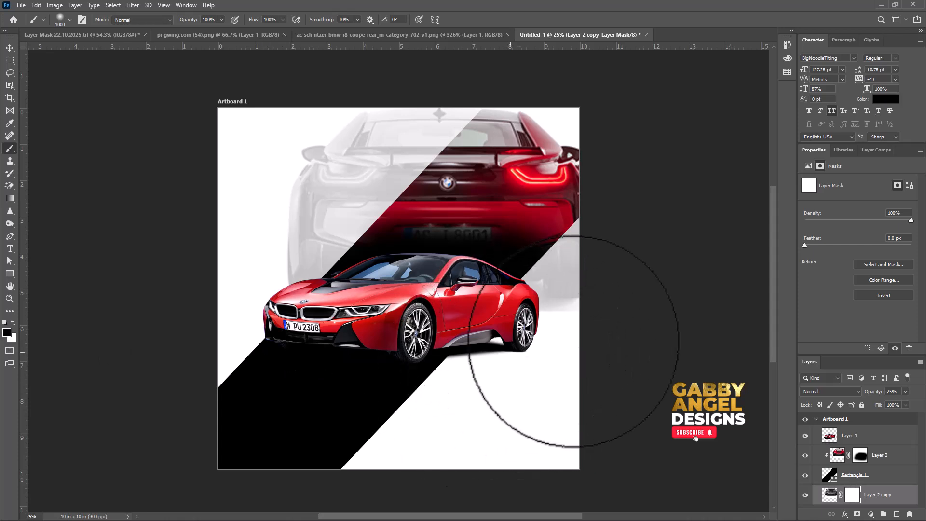
mouse_move(573, 341)
left_mouse_down()
mouse_move(605, 318)
mouse_move(583, 314)
mouse_move(588, 268)
mouse_move(581, 286)
left_mouse_up()
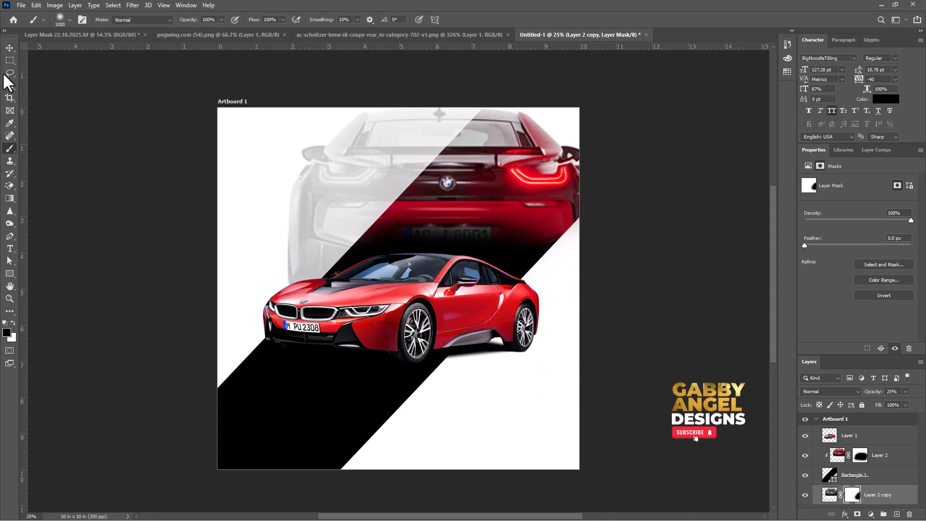
left_click(10, 47)
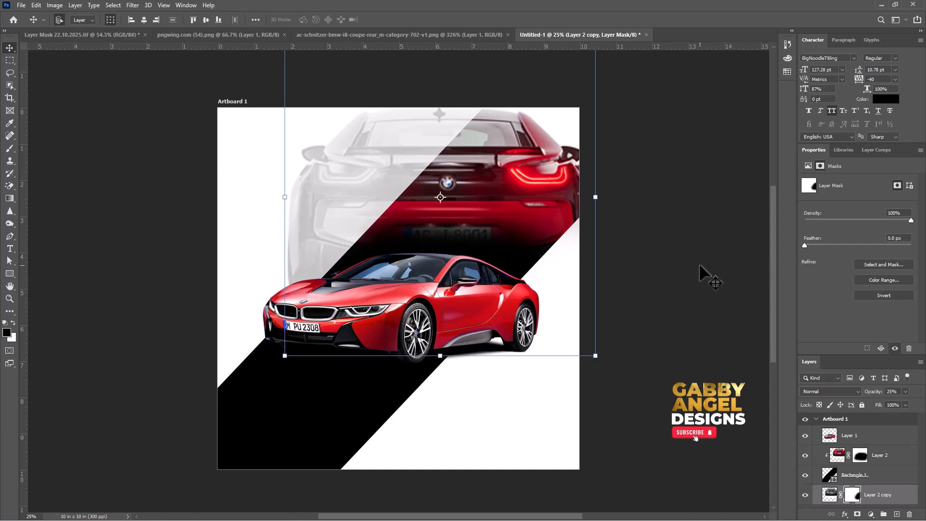
left_click(646, 265)
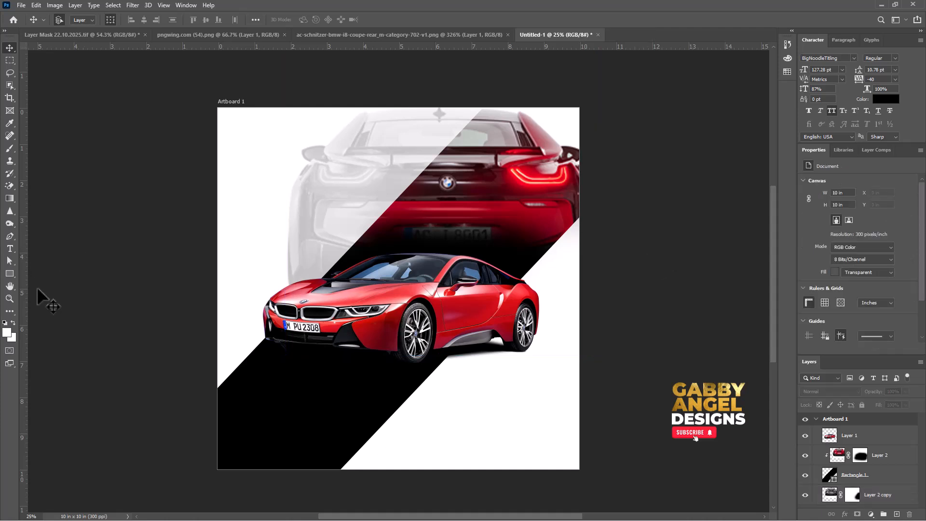
Add the black text BEST in BigNoodleTitling at 127.28 pt in the artboard's upper left area.
left_click(10, 249)
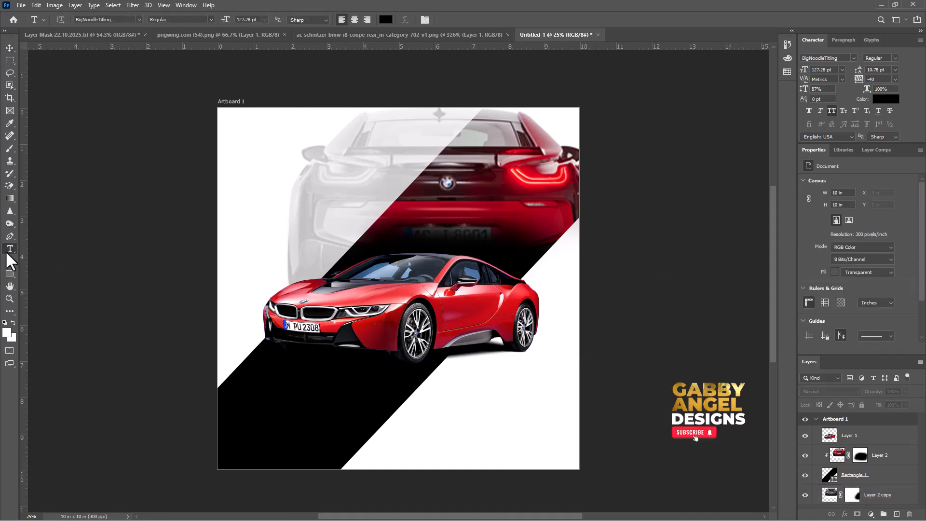
left_click(267, 165)
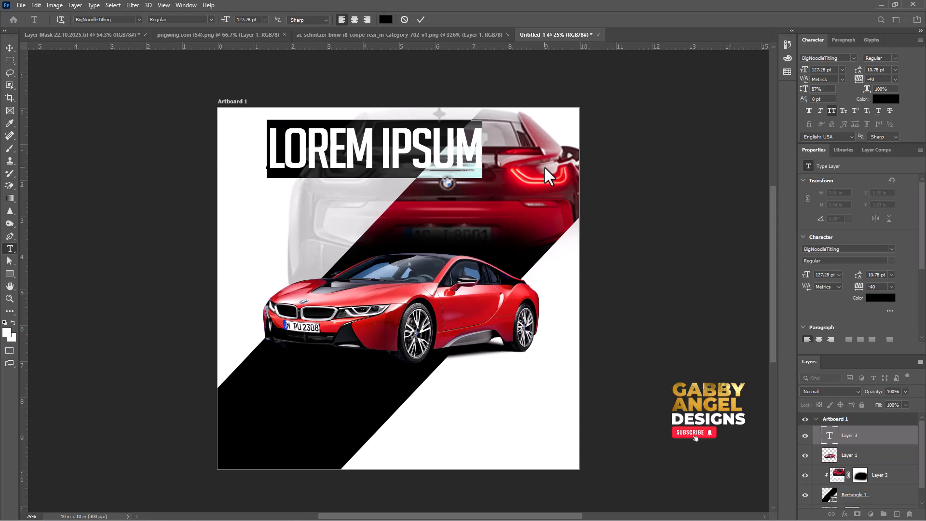
type("BEST")
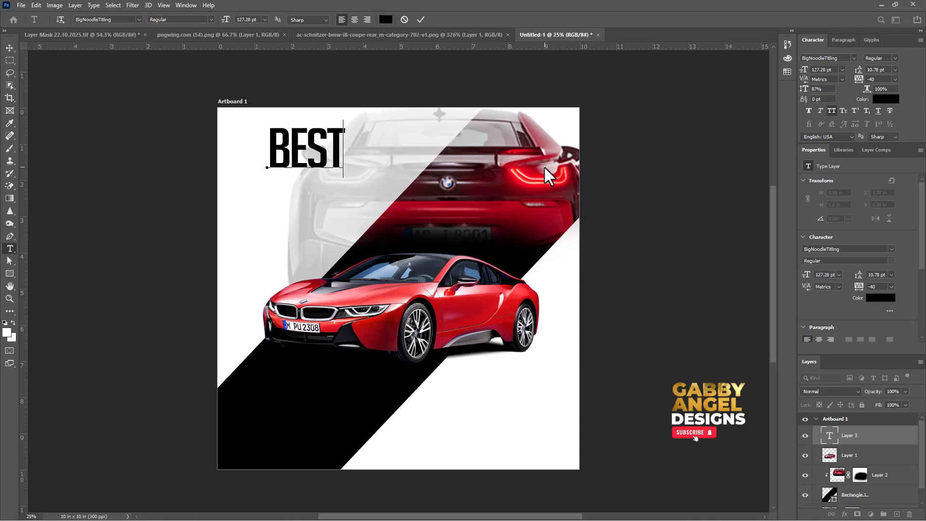
key("ctrl+Return")
key("v")
Duplicate the BEST text directly below itself and change the copy's wording to "car forsare".
left_click_drag(311, 144, 276, 181)
double_click(276, 182)
type("car for")
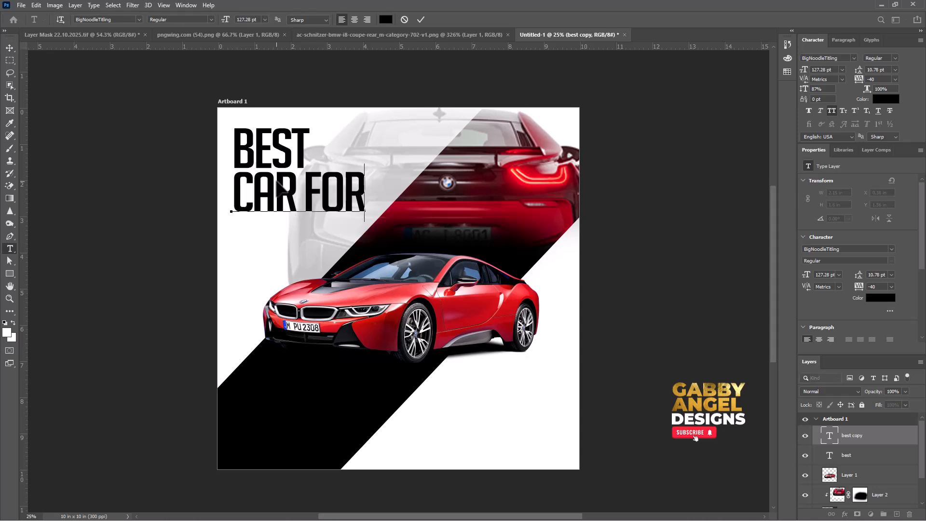
type("sare")
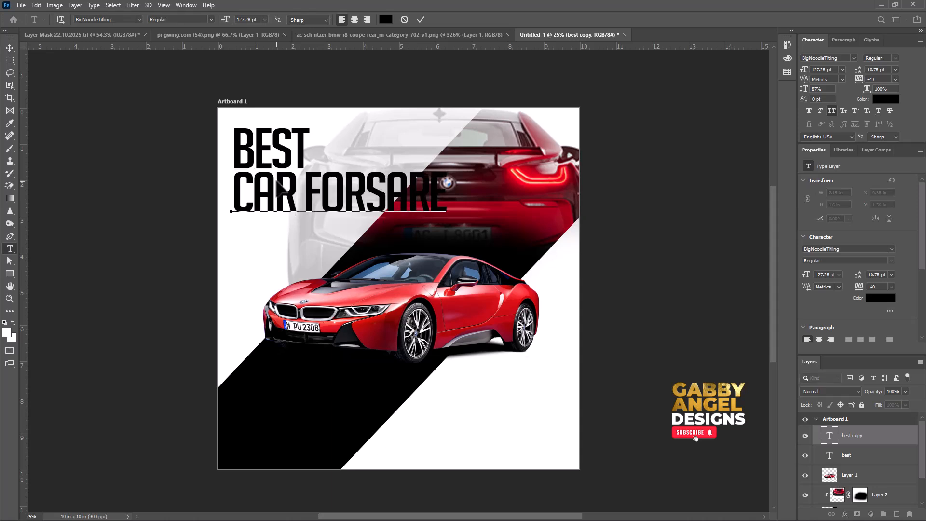
Scale the CAR FORSARE line down to about 58% (74.18 pt), placed beneath BEST.
left_click(10, 47)
key("ctrl+t")
left_click_drag(446, 212, 344, 227)
left_click_drag(322, 192, 312, 219)
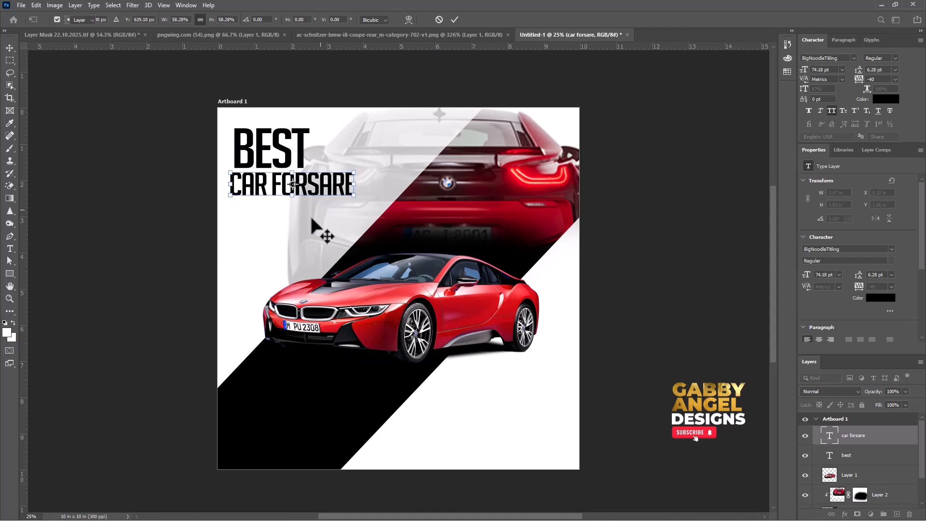
key("Return")
Shorten the second text line so that it reads only CAR.
left_click(10, 249)
left_click_drag(271, 186, 378, 182)
key("BackSpace")
Enlarge the CAR text to about 178.12 pt and place it close beneath BEST, nudged slightly upward.
left_click(10, 48)
key("ctrl+t")
left_click_drag(253, 186, 348, 125)
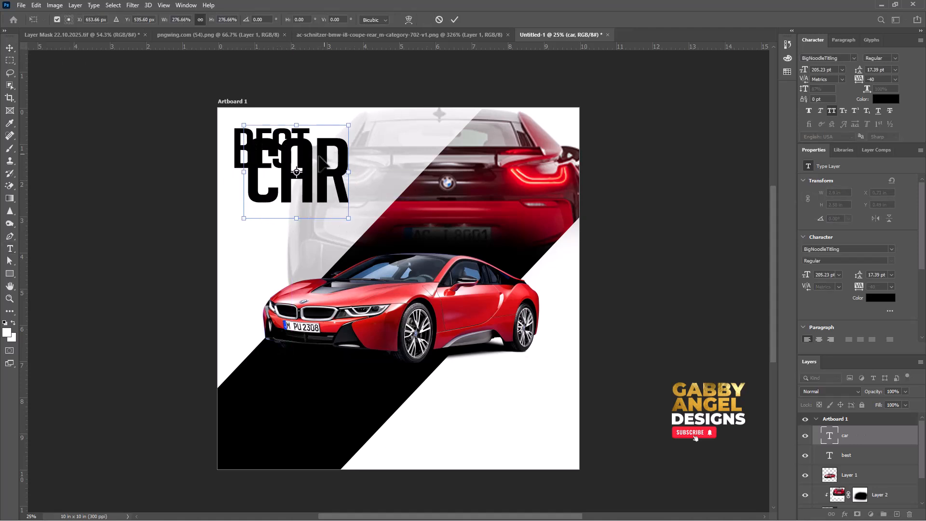
left_click_drag(318, 156, 305, 189)
left_click_drag(334, 252, 320, 241)
left_click_drag(300, 191, 297, 192)
key("Return")
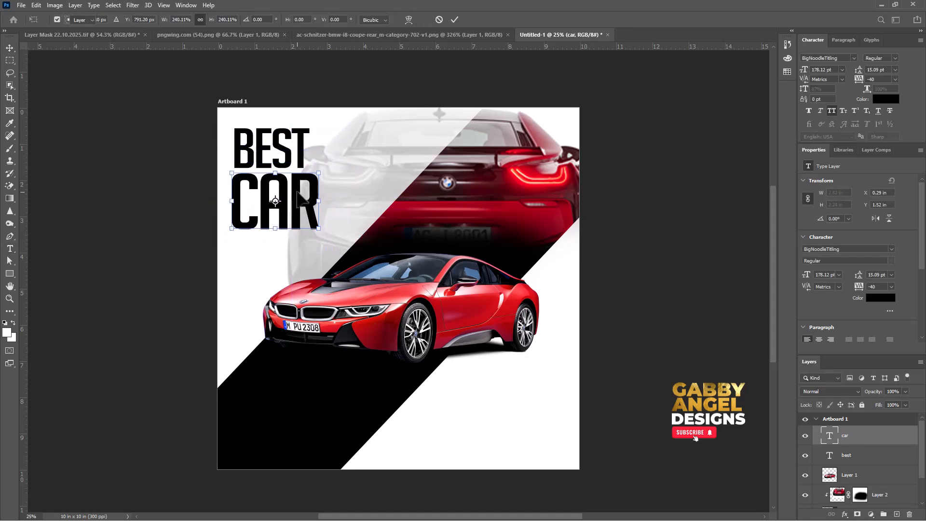
key("shift+Up")
key("shift+Up")
Enlarge the BEST text slightly to match the width of CAR.
left_click(290, 153)
key("ctrl+t")
left_click_drag(309, 128, 318, 123)
key("Return")
Duplicate BEST below CAR, reword the copy as "for sale" and scale it down to the headline's width.
left_click_drag(291, 164, 291, 257)
double_click(291, 249)
type("for sale")
key("ctrl+Return")
key("ctrl+t")
left_click_drag(395, 272, 296, 245)
key("Return")
Scale the three headline lines together to about 93% and move them slightly lower in the artboard's upper left area.
left_click(291, 201, "shift")
left_click(291, 155, "shift")
key("ctrl+t")
left_click_drag(320, 124, 315, 131)
left_click_drag(288, 159, 285, 167)
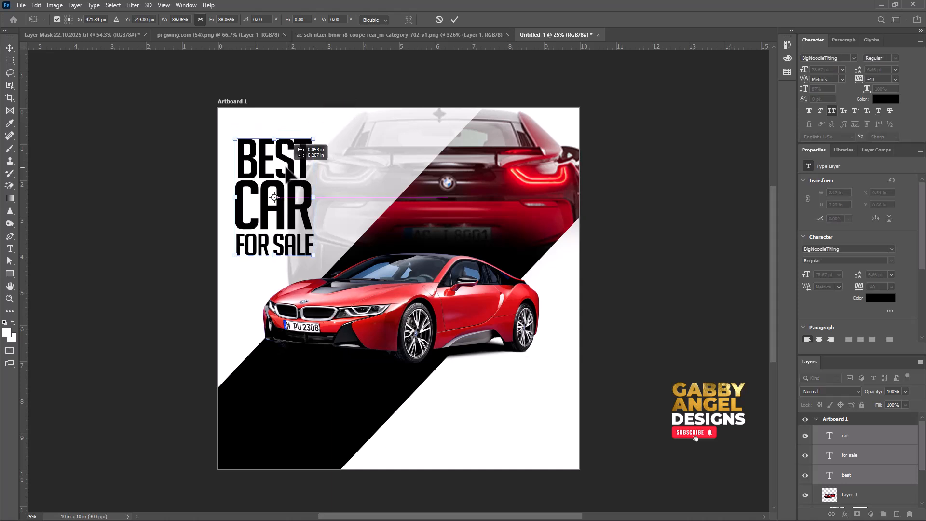
left_click_drag(314, 139, 316, 135)
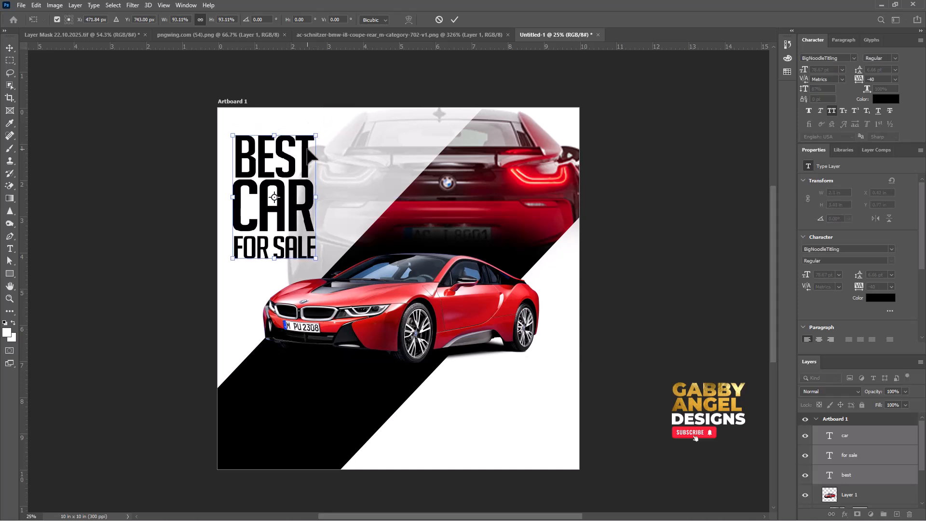
key("Return")
Recolour the CAR text in the headline with a dark red sampled from the front-view car's bodywork.
left_click(302, 210)
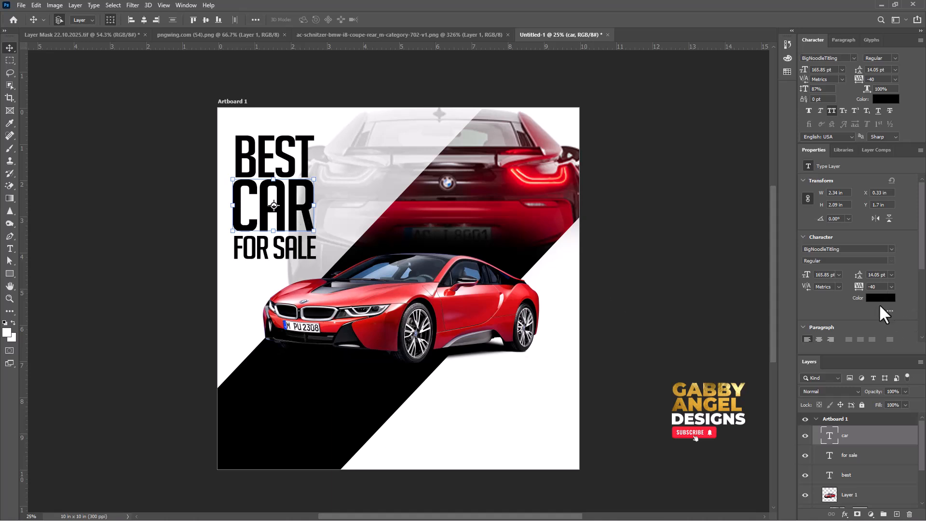
left_click(880, 297)
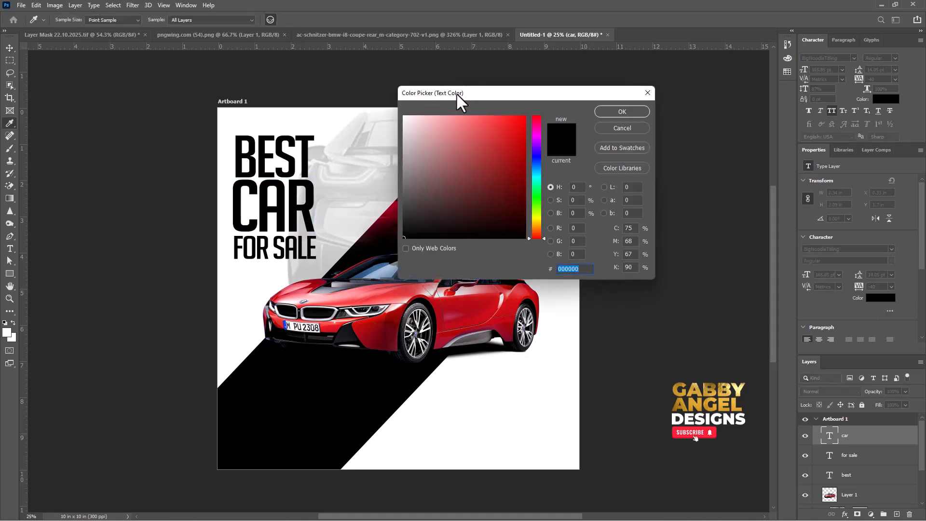
left_click_drag(460, 101, 500, 98)
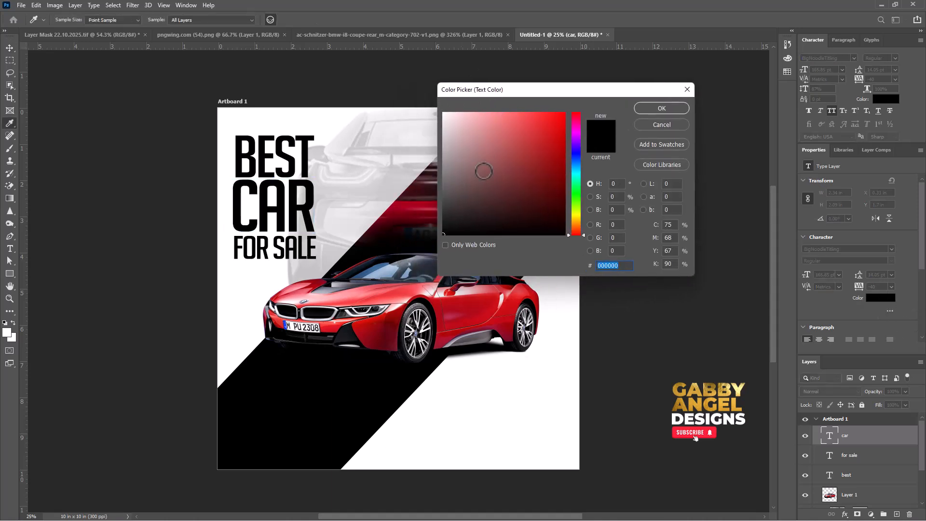
left_click(390, 315)
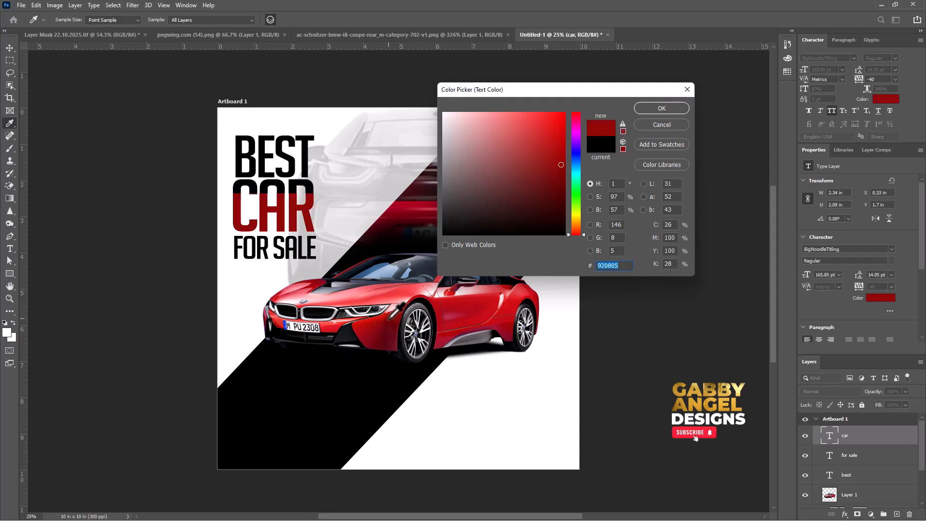
left_click(390, 318)
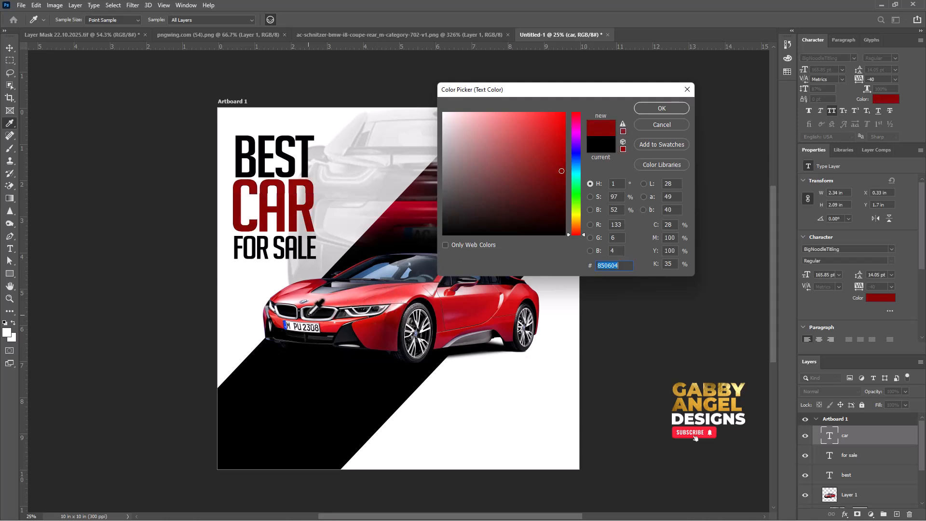
left_click(316, 283)
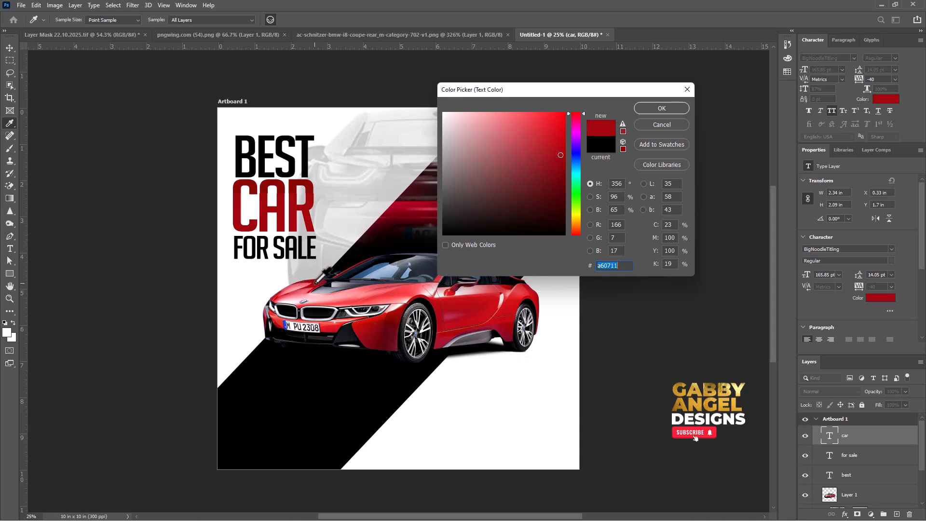
left_click(316, 282)
left_click(643, 107)
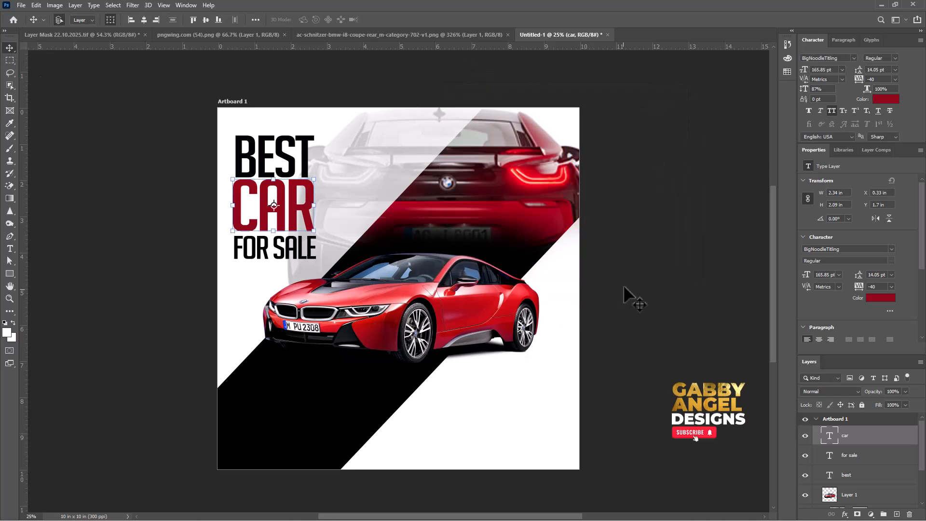
left_click(641, 263)
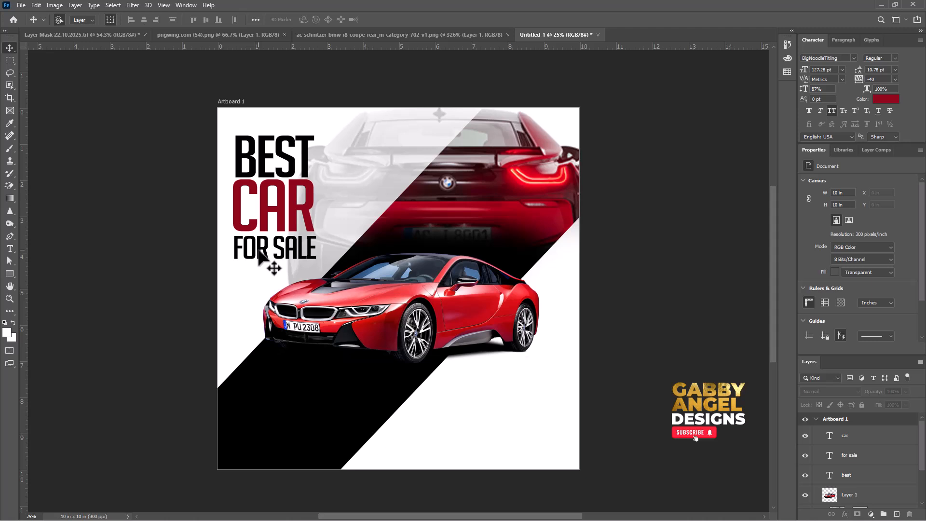
Duplicate the FOR SALE text into the white area below the front-view car, and group the three original headline lines.
left_click_drag(266, 256, 506, 420)
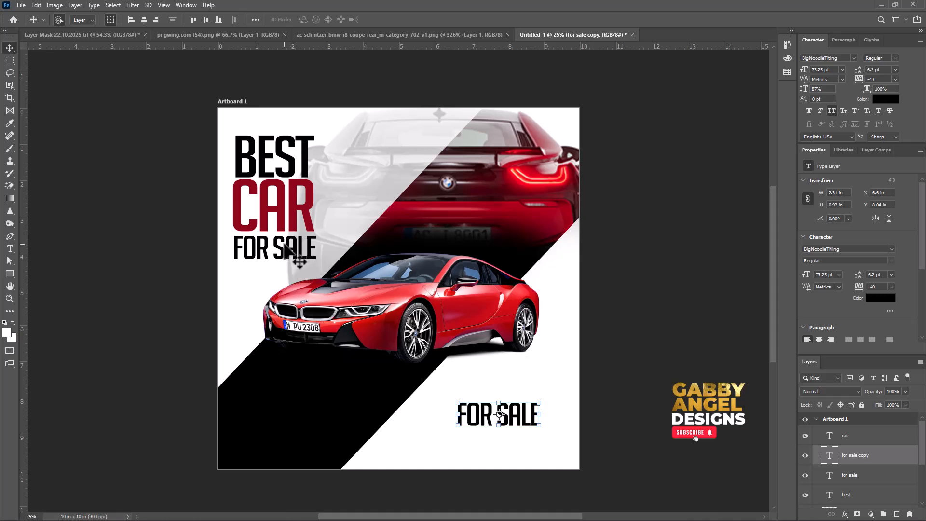
left_click(284, 245)
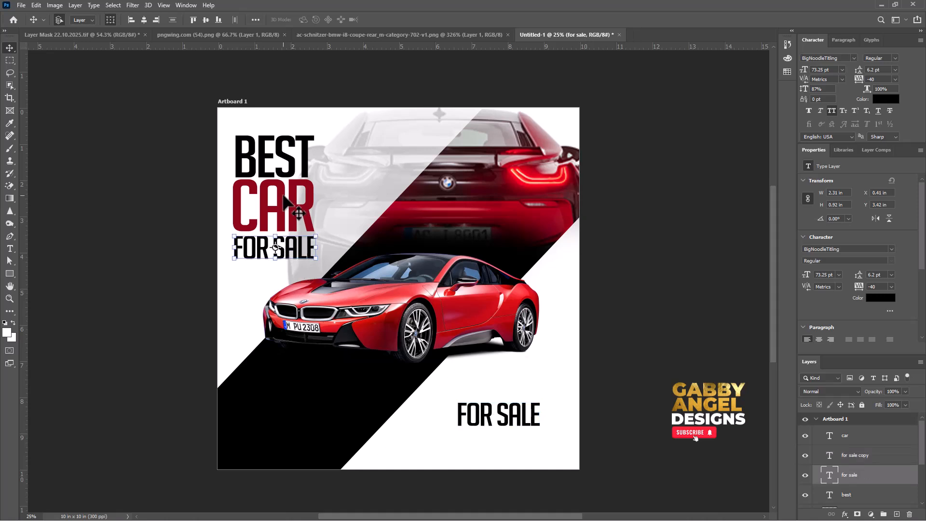
left_click(277, 212, "shift")
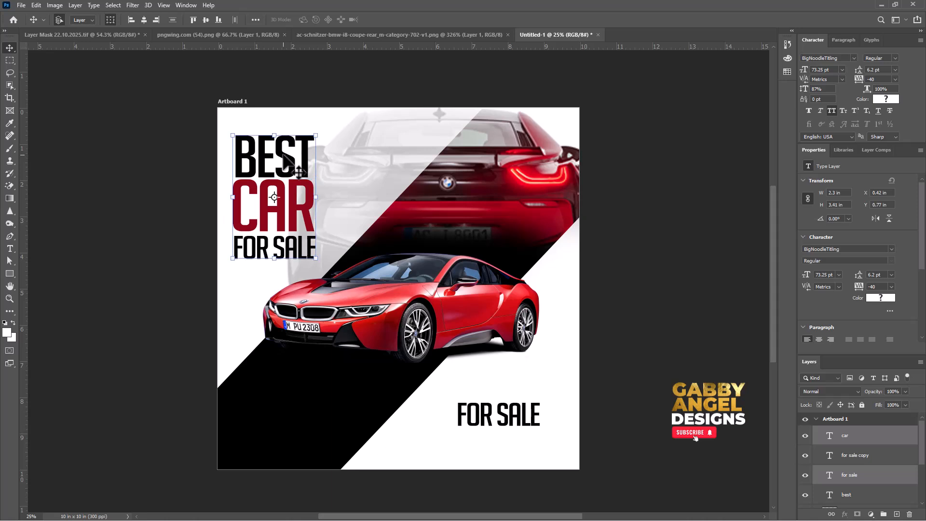
left_click(294, 164, "shift")
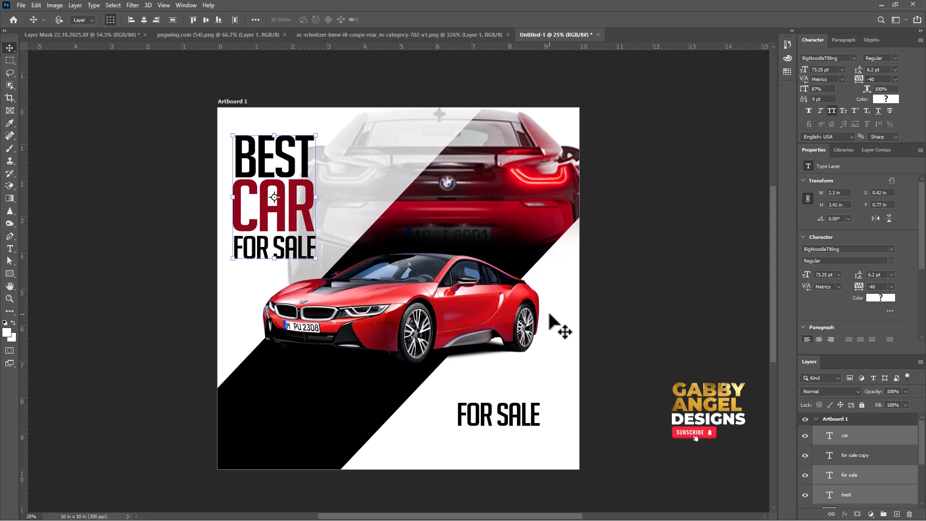
key("ctrl+g")
Set the Move tool's auto-select to Group and shift the headline group slightly to the right.
left_click_drag(294, 198, 311, 195)
key("ctrl+z")
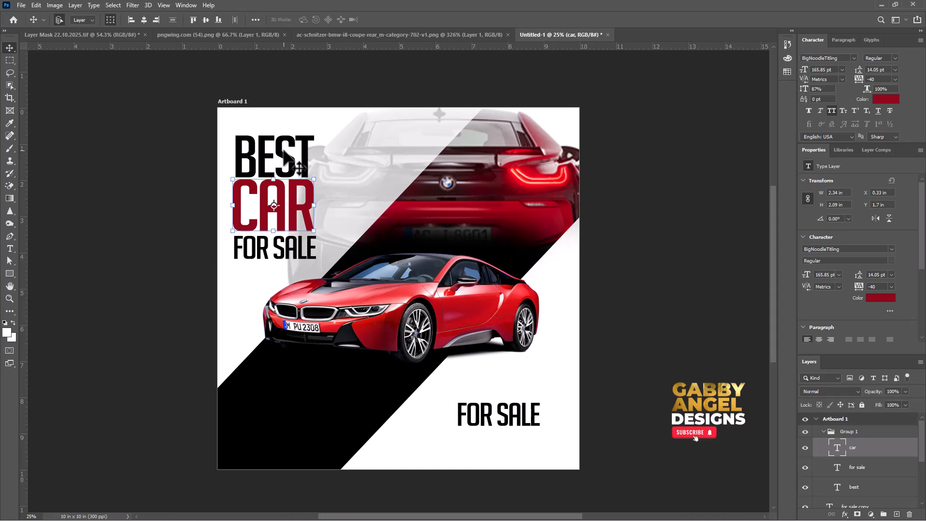
left_click(85, 19)
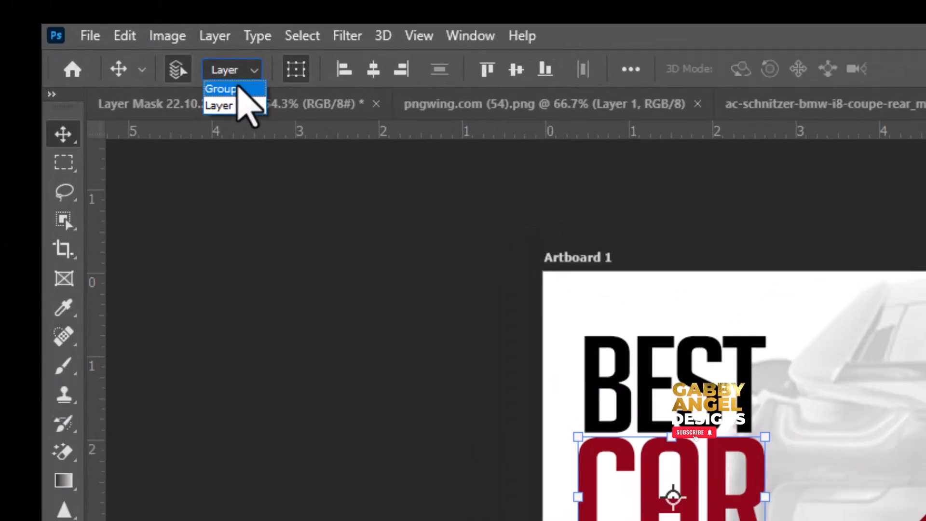
left_click(237, 89)
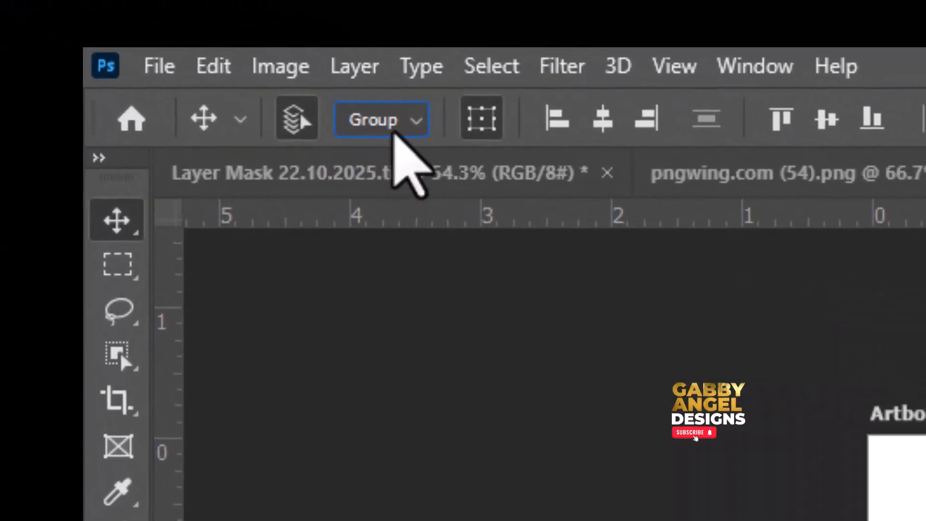
left_click(239, 75)
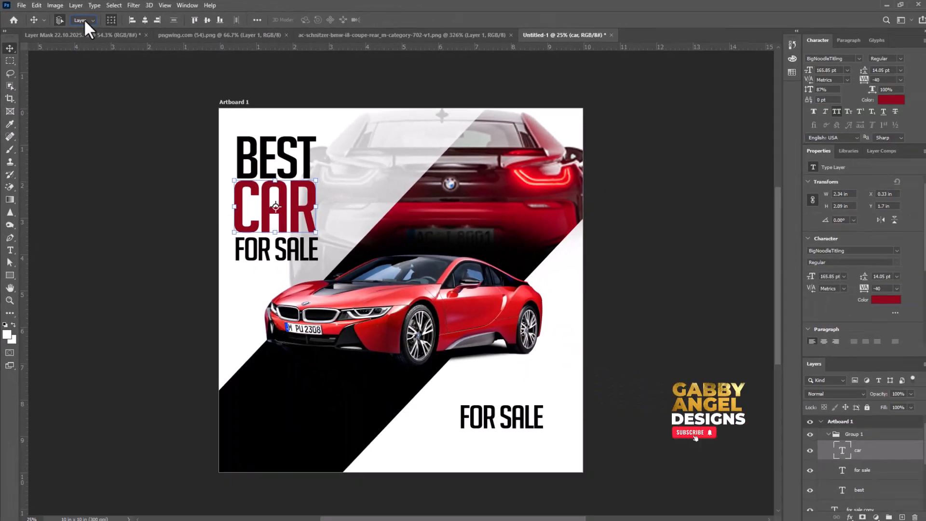
left_click(257, 95)
left_click_drag(282, 152, 291, 146)
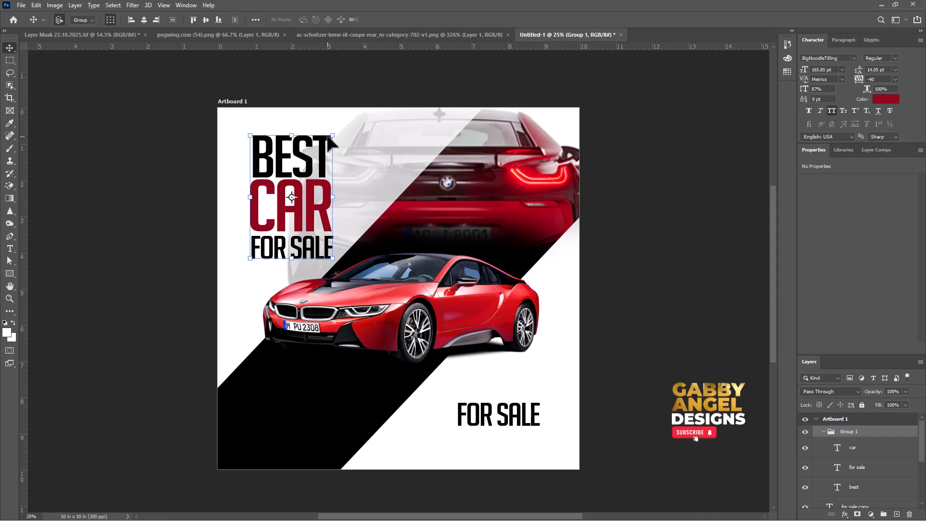
Skew the headline group horizontally by about -40.31°, widen it to about 130.79%, and move it slightly up along the diagonal band.
key("ctrl")
left_click_drag(333, 137, 438, 166)
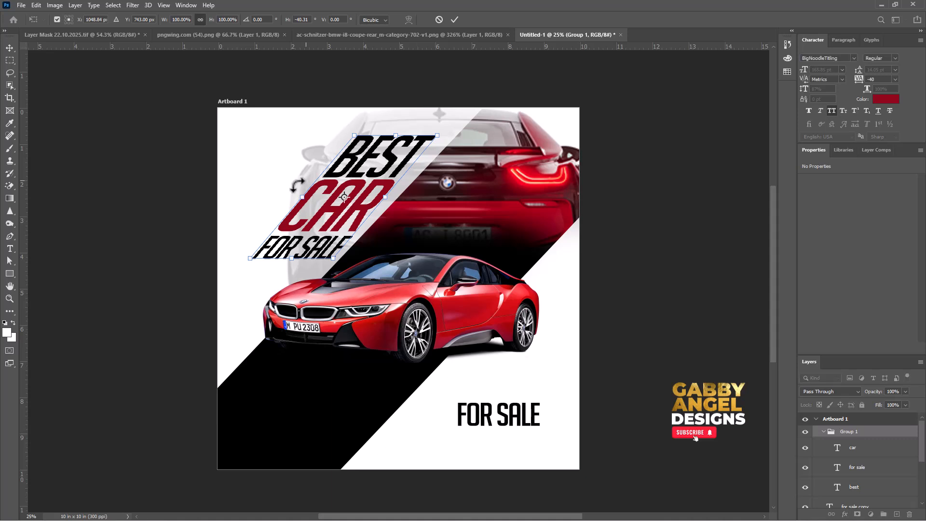
left_click_drag(302, 197, 280, 187)
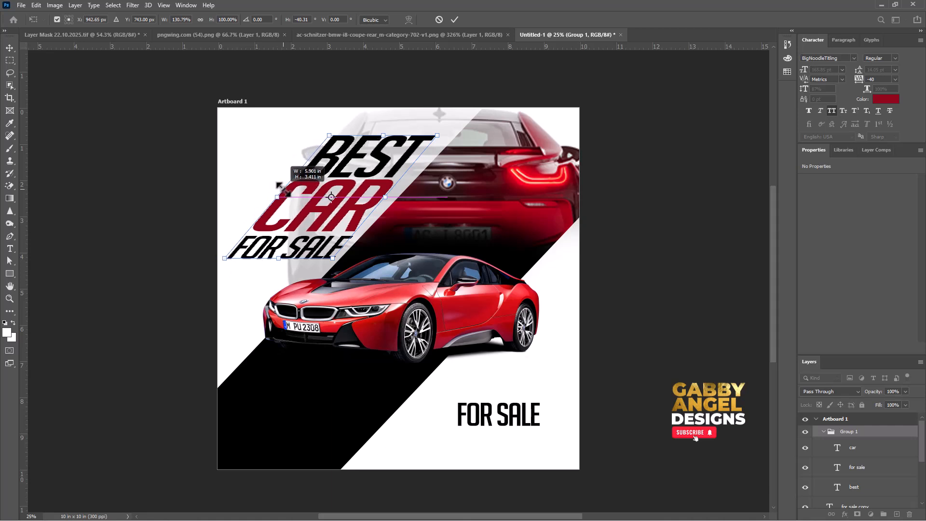
left_click_drag(375, 177, 384, 165)
key("Return")
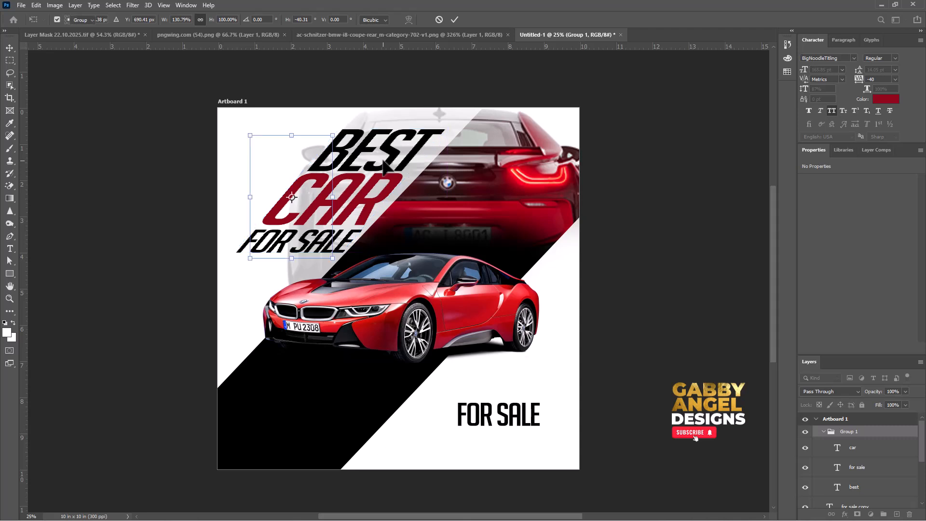
left_click(611, 170)
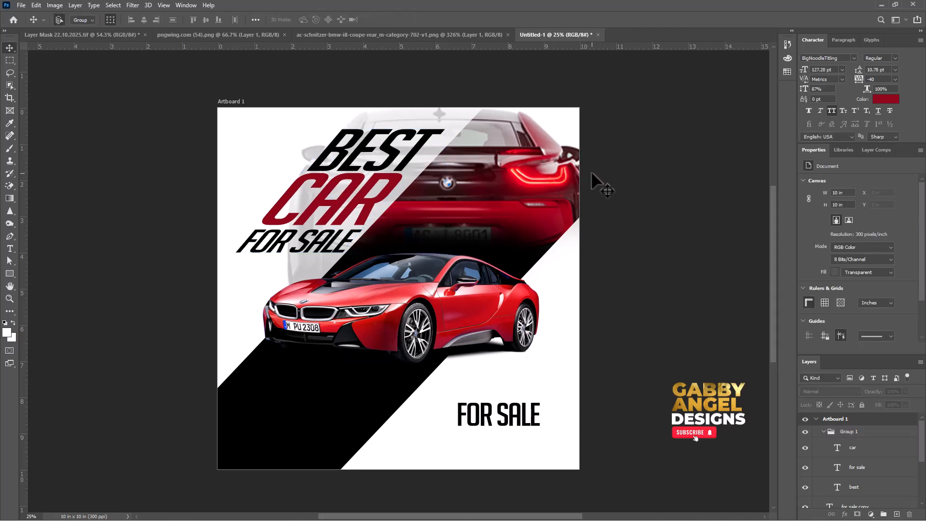
Transform the headline group again, rotating it about 2.48° and scaling it to about 97.66%.
left_click(344, 195)
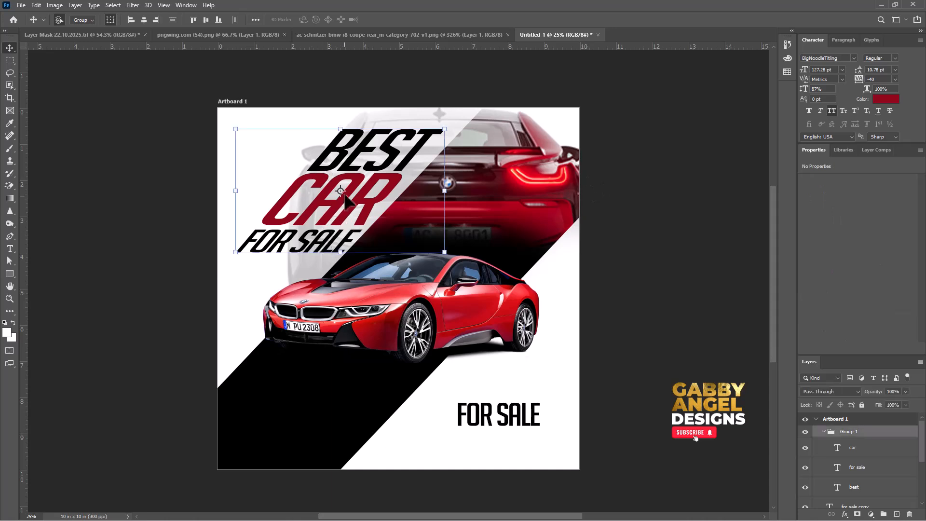
key("ctrl+t")
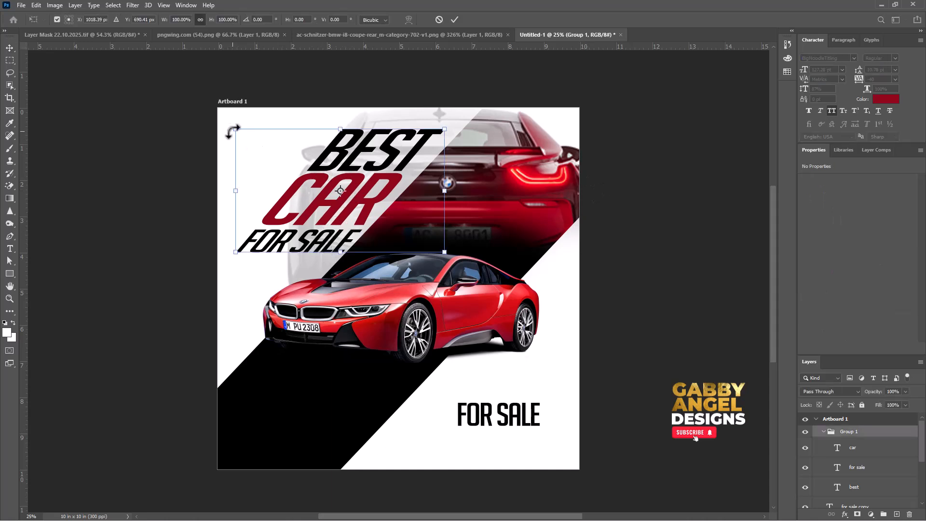
left_click_drag(235, 130, 228, 130)
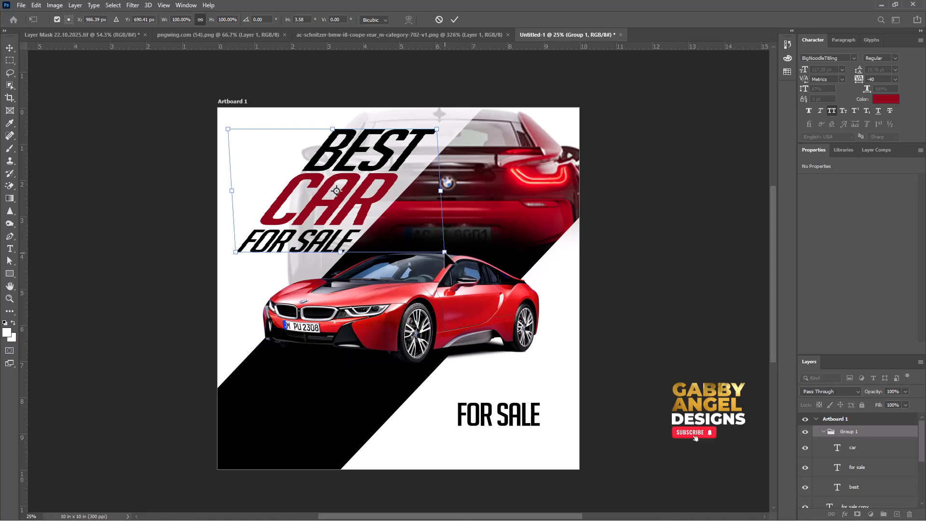
left_click_drag(444, 252, 436, 253)
left_click_drag(438, 130, 429, 136)
left_click_drag(390, 162, 388, 167)
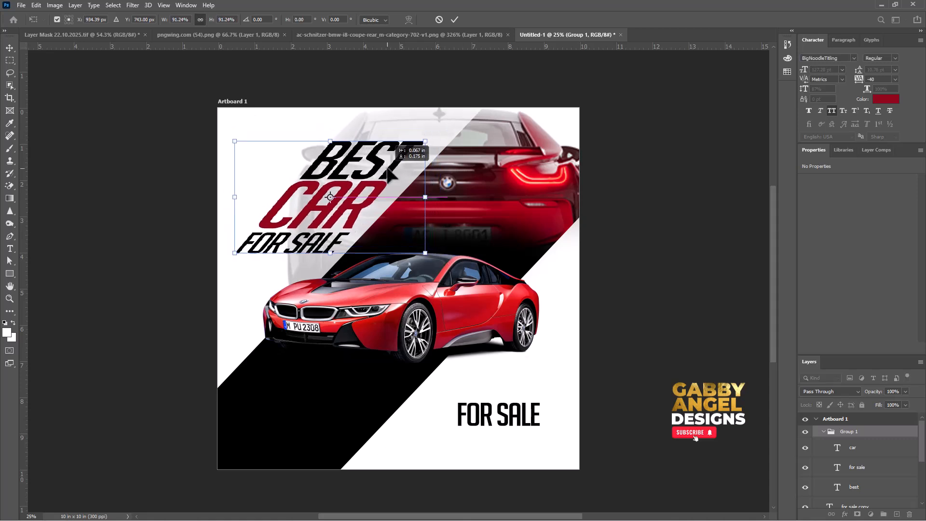
left_click_drag(424, 141, 449, 147)
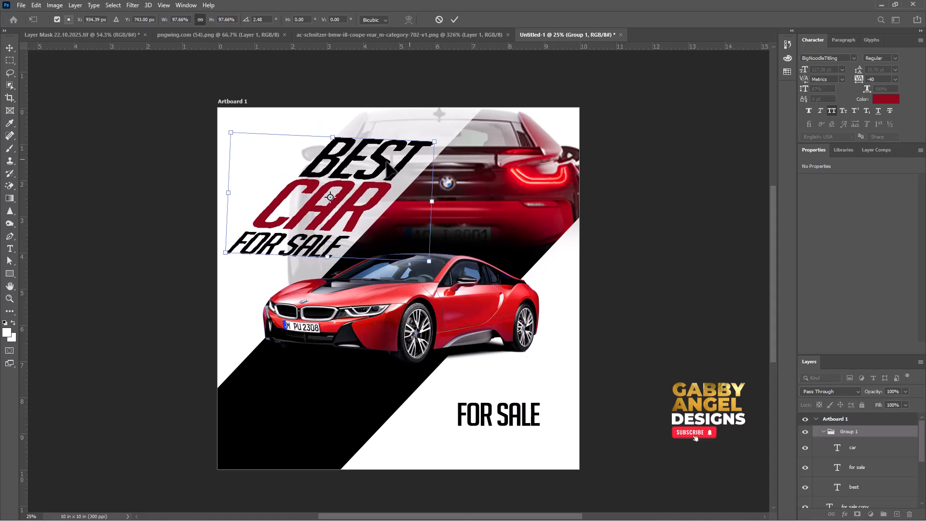
left_click_drag(367, 164, 366, 164)
key("Return")
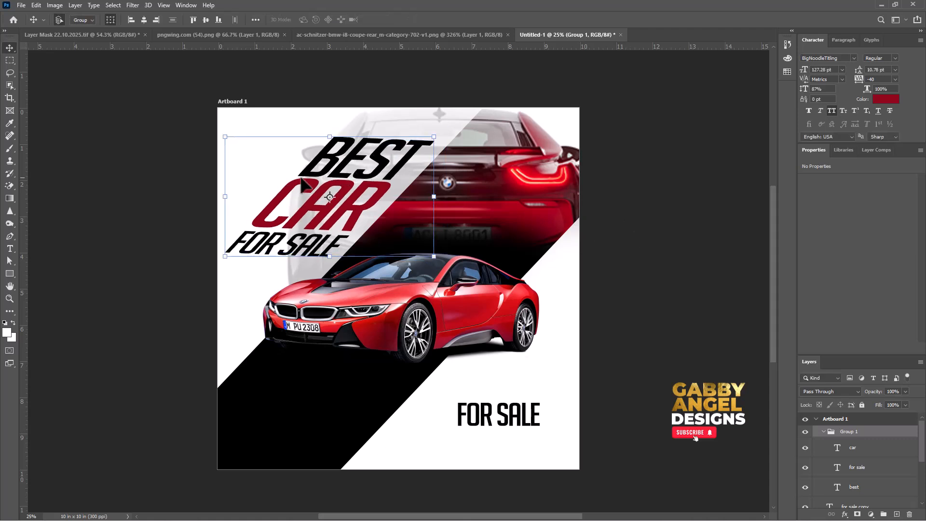
Scale the headline group to about 96.68% and nudge it slightly up and to the right.
left_click_drag(356, 197, 361, 191)
left_click_drag(438, 131, 435, 134)
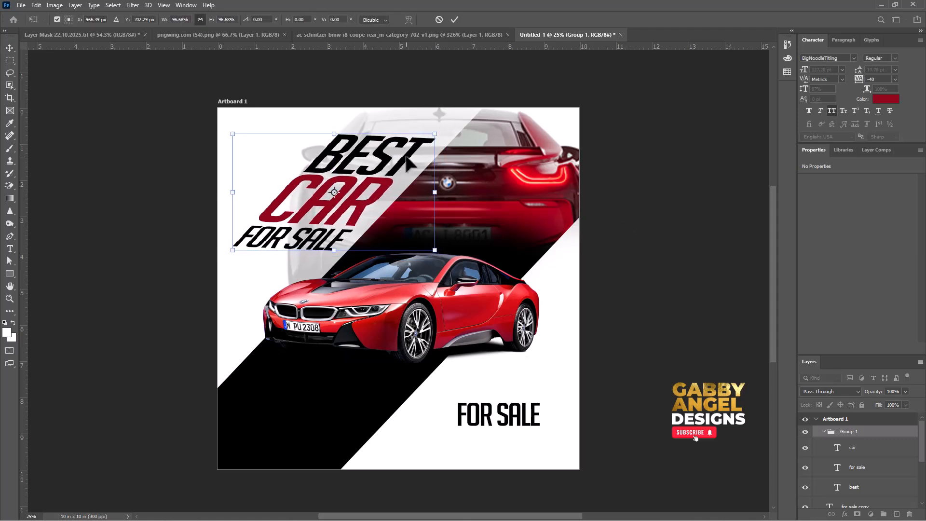
key("Return")
left_click_drag(384, 185, 388, 181)
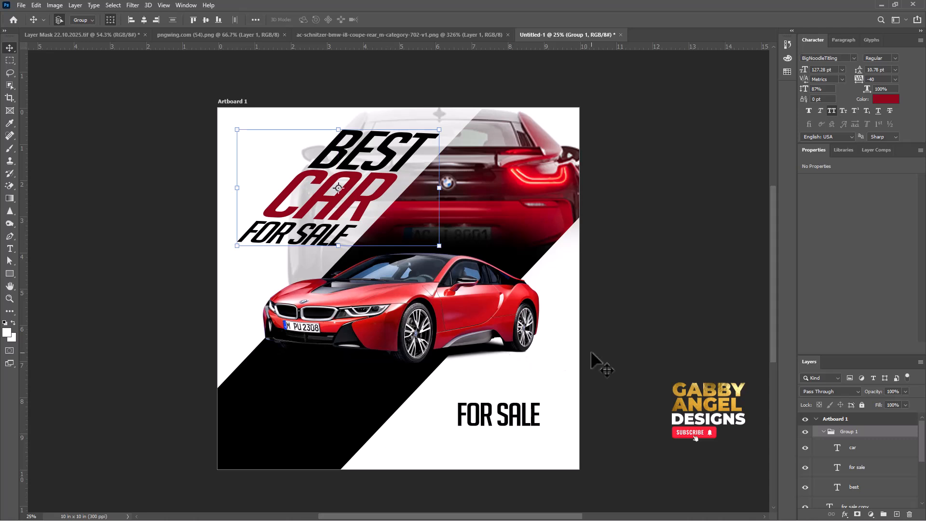
Duplicate the loose FOR SALE text onto the lower left of the black band and colour the duplicate white.
left_click(482, 417)
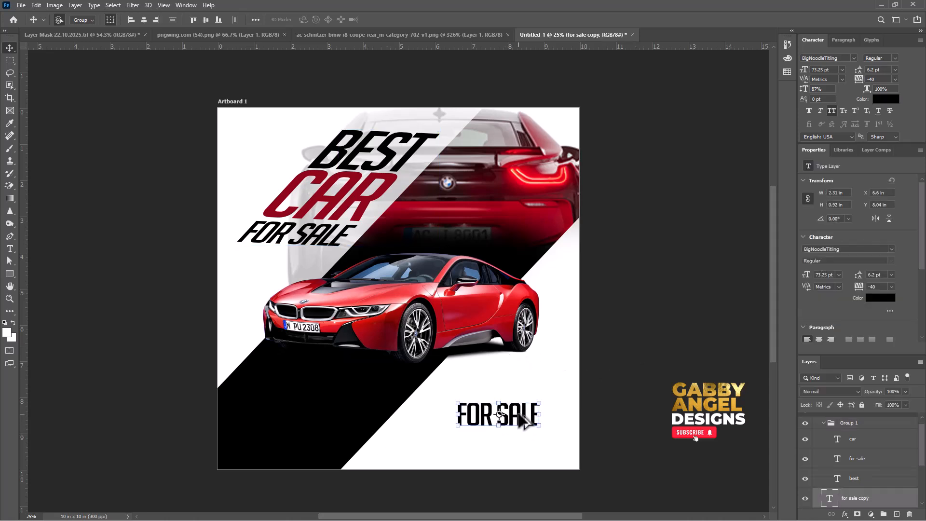
left_click_drag(517, 418, 306, 436)
left_click(881, 298)
left_click(443, 113)
left_click(668, 109)
Reword the white text as "ORDER NOW" and scale it down to a small button label.
double_click(306, 436)
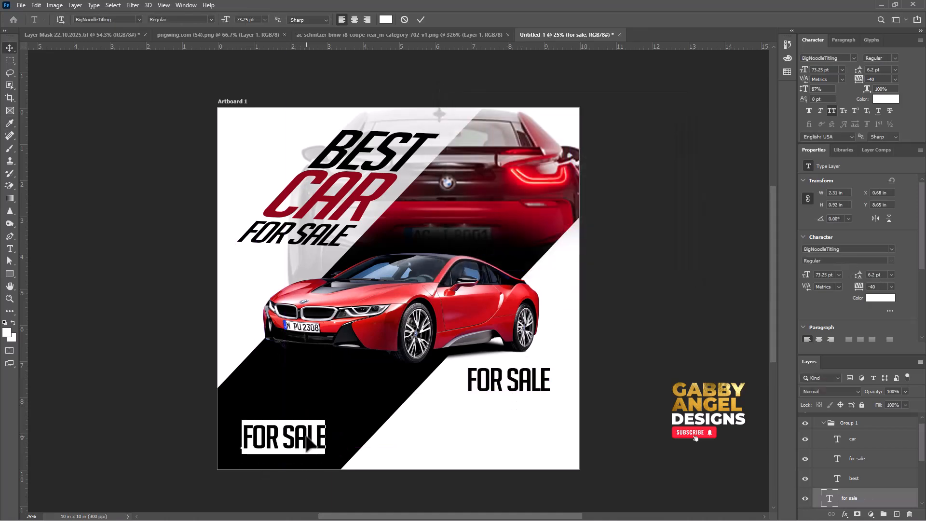
type("ORDER N")
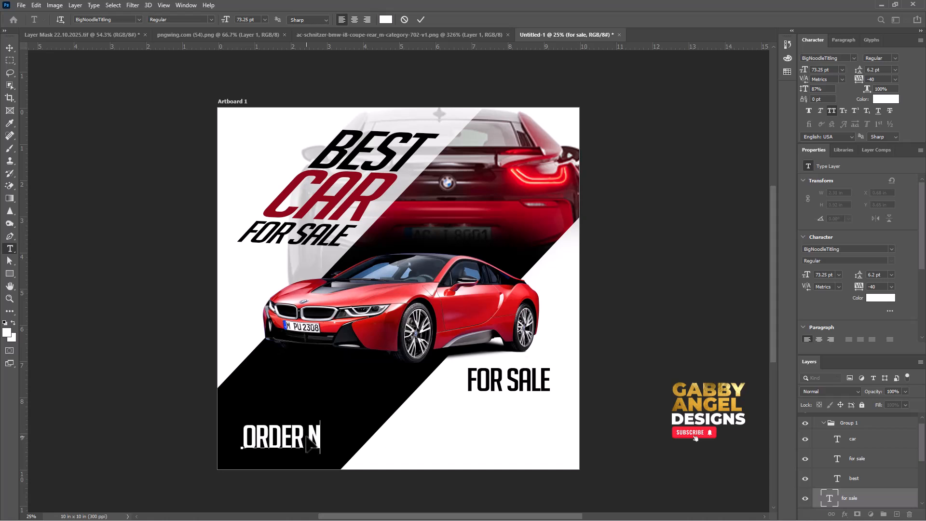
type("OW")
key("ctrl+Return")
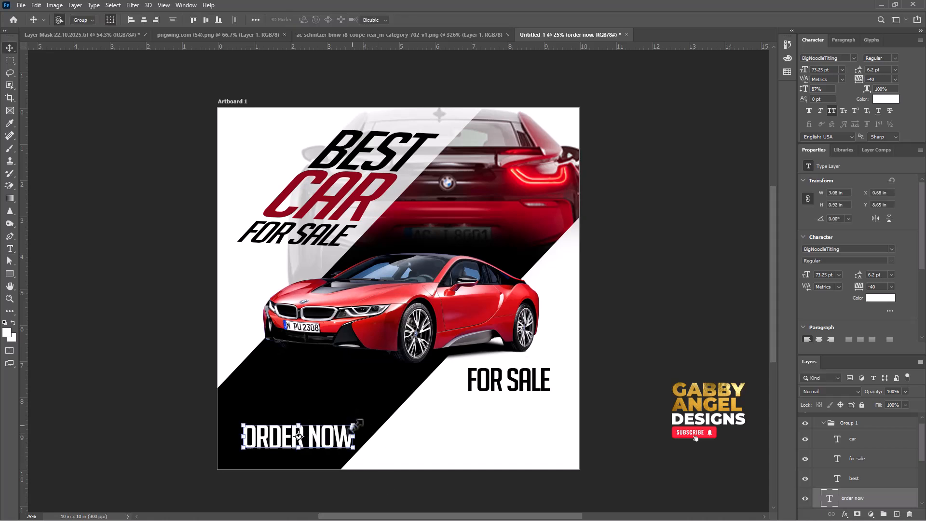
left_click_drag(352, 419, 328, 446)
key("Return")
Draw a 662 × 169 px unfilled rectangle with a white outline around ORDER NOW, with 84.5 px corner radii and a 7.41 px stroke.
left_click(9, 273)
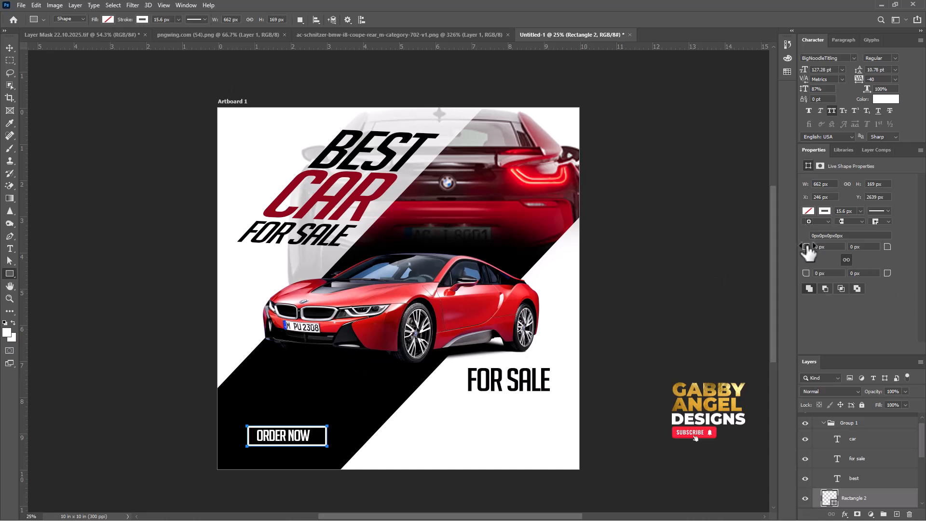
left_click_drag(806, 248, 882, 263)
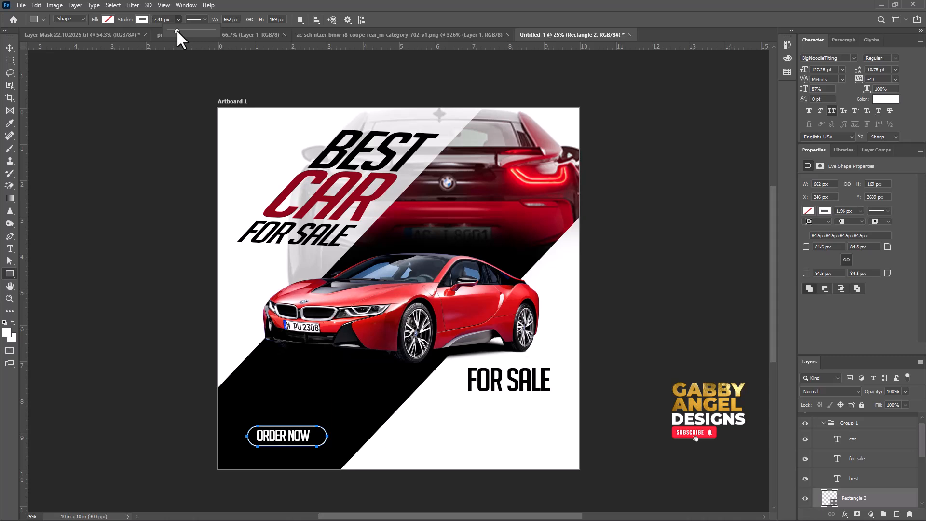
key("v")
Centre the ORDER NOW text within its rounded outline and lower the outline two levels in the layer stack.
left_click_drag(299, 436, 301, 433)
left_click(333, 444)
left_click(290, 426)
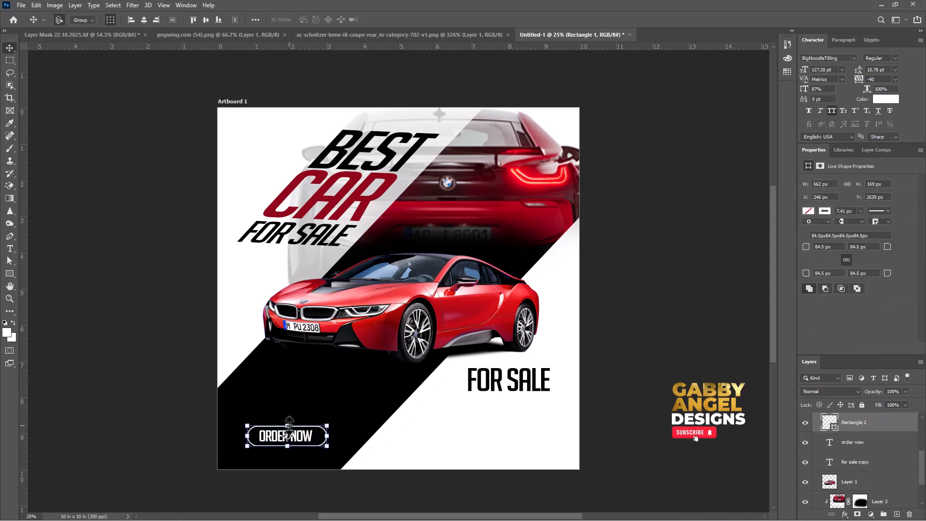
key("ctrl+t")
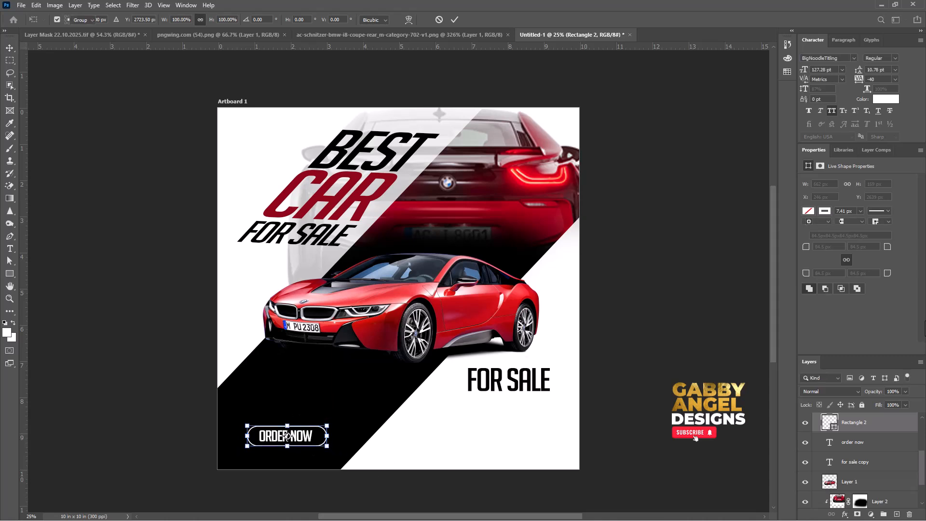
key("Return")
key("ctrl+bracketleft")
key("ctrl+bracketleft")
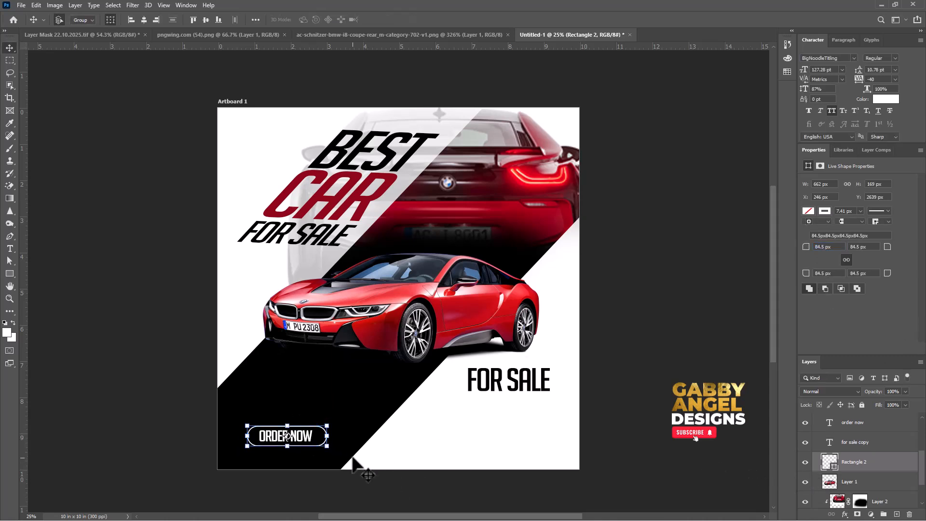
Stretch the ORDER NOW outline to 167.07% width so its left end runs off the artboard.
left_click(201, 397)
left_click(328, 437)
left_click(327, 437)
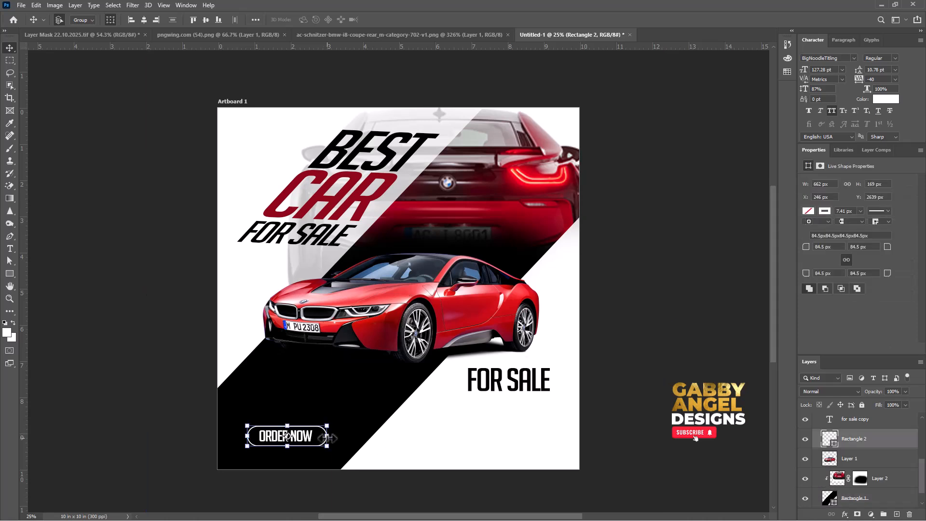
left_click_drag(247, 435, 191, 435)
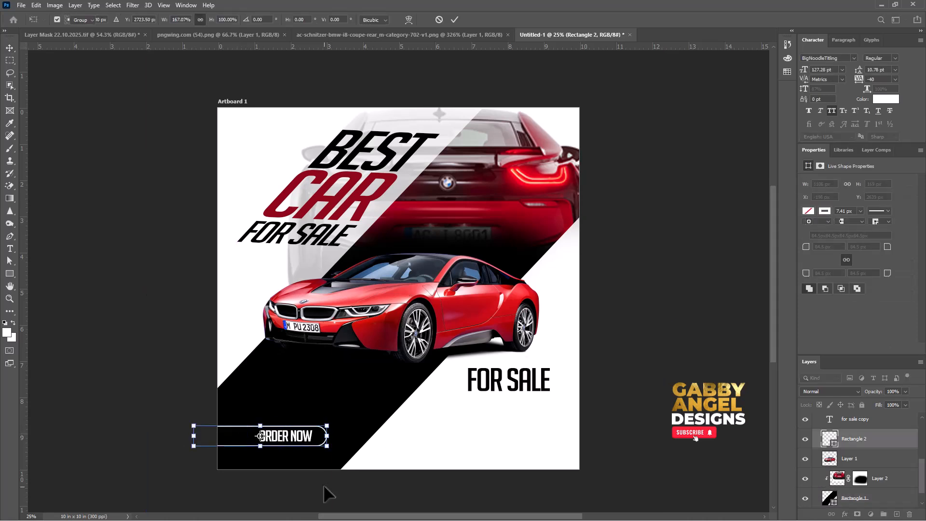
left_click(325, 488)
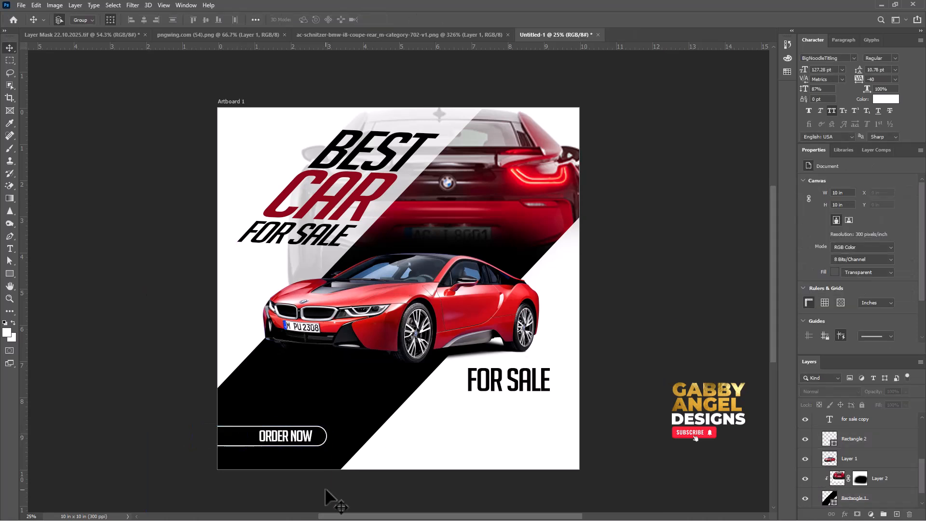
Scale the ORDER NOW text down slightly inside its outline.
left_click(300, 437)
left_click_drag(312, 427, 310, 429)
key("Return")
left_click(626, 454)
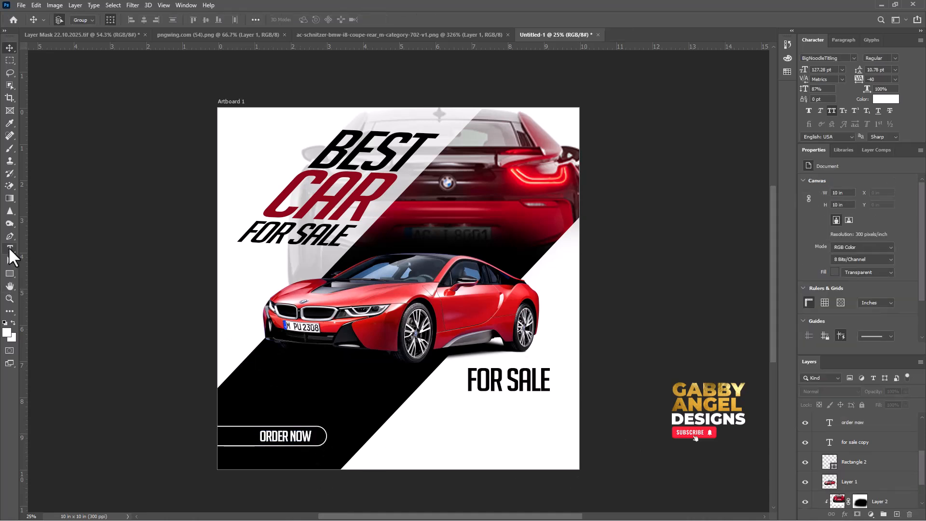
Create a paragraph text box about 5.08 × 1.43 in below FOR SALE, with the text colour set to black (000000).
left_click(10, 248)
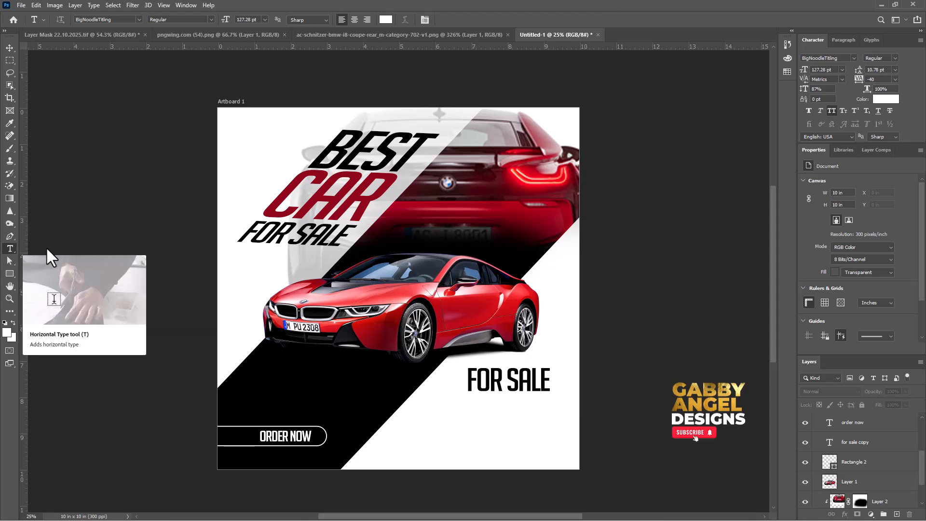
left_click(385, 20)
type("000000")
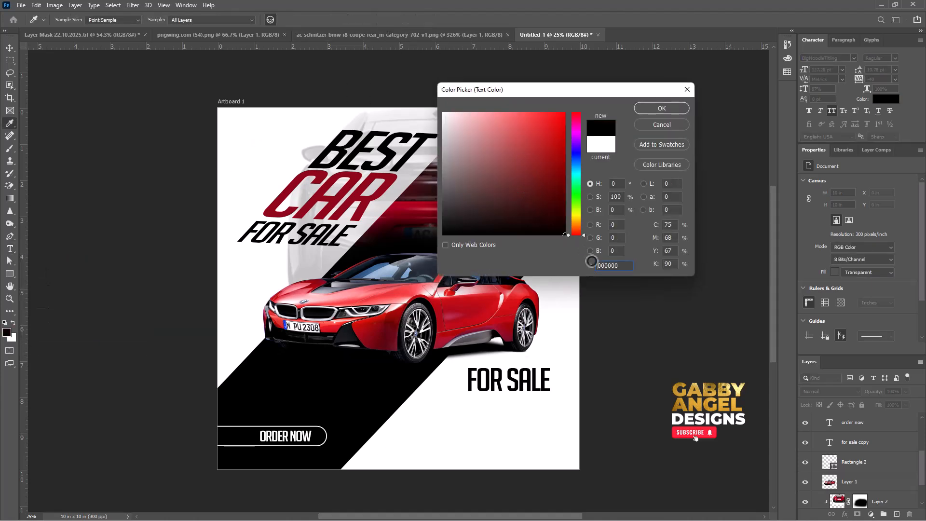
left_click(657, 107)
left_click_drag(373, 408, 557, 460)
Set the placeholder paragraph to Auto leading, 0 tracking and a 12 pt font size.
left_click(895, 70)
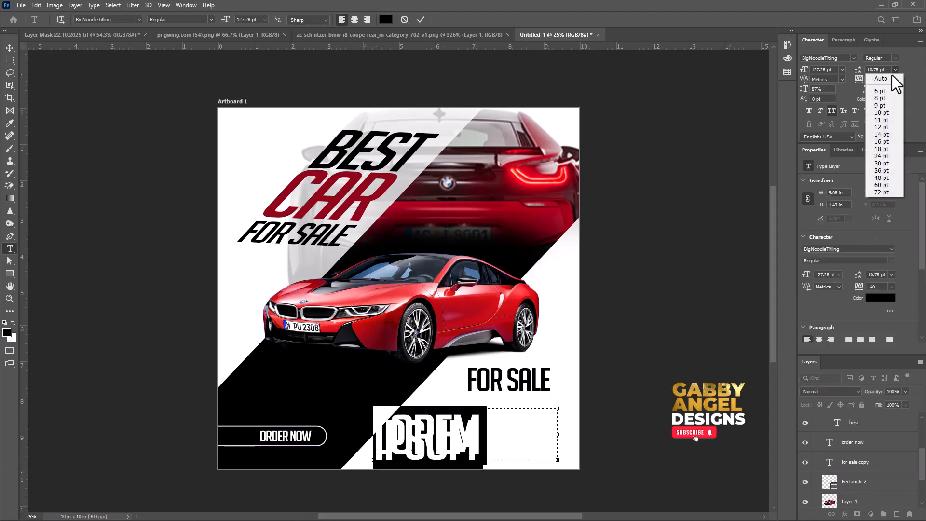
left_click(886, 77)
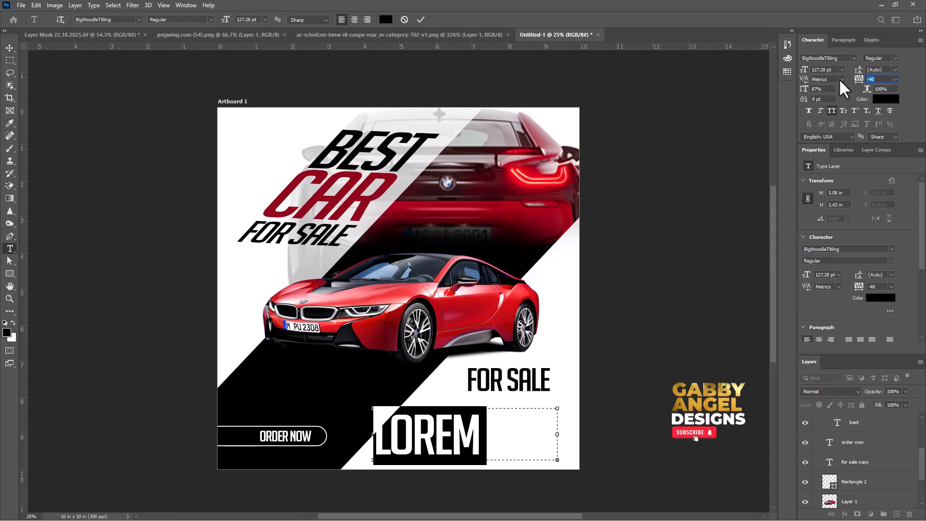
type("0")
key("Return")
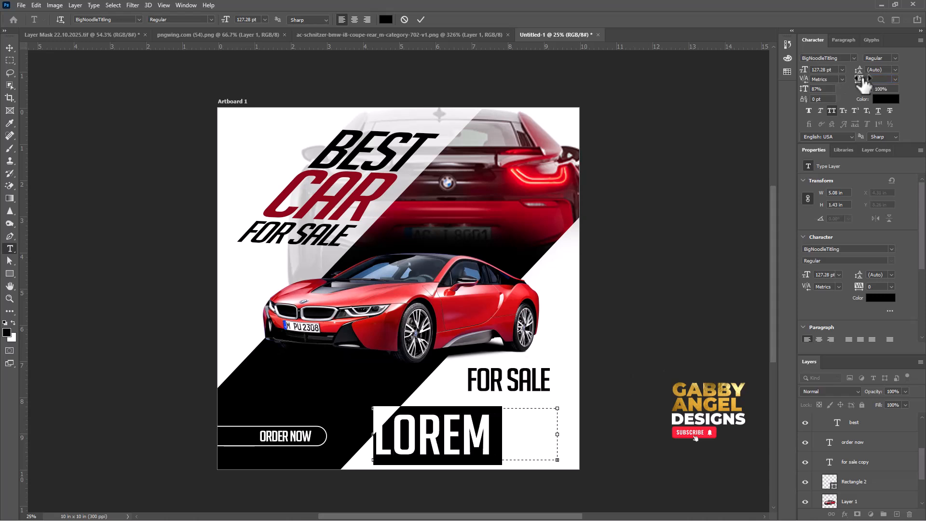
mouse_move(798, 76)
left_mouse_down()
mouse_move(776, 78)
mouse_move(797, 76)
left_mouse_up()
type("12")
key("Return")
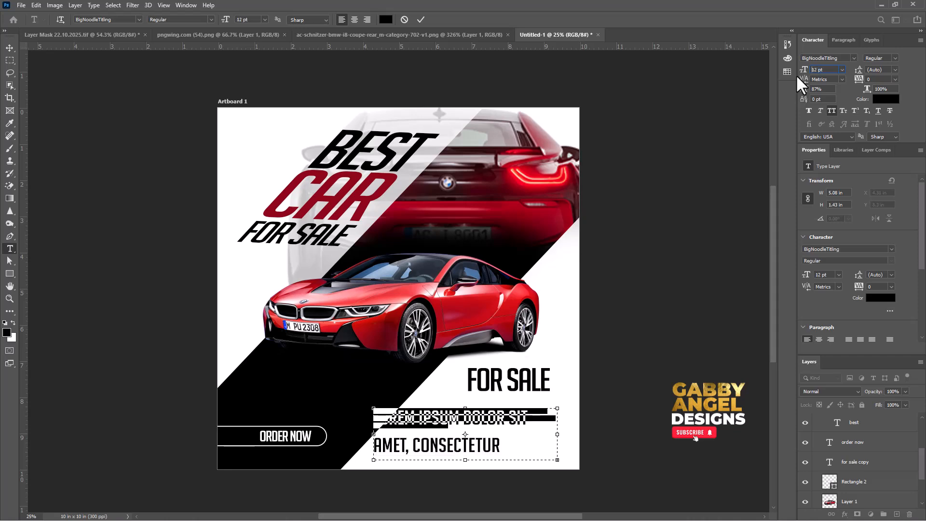
Change the paragraph font to Arial Regular without all caps and narrow its text box to about 3.56 in.
left_click(842, 58)
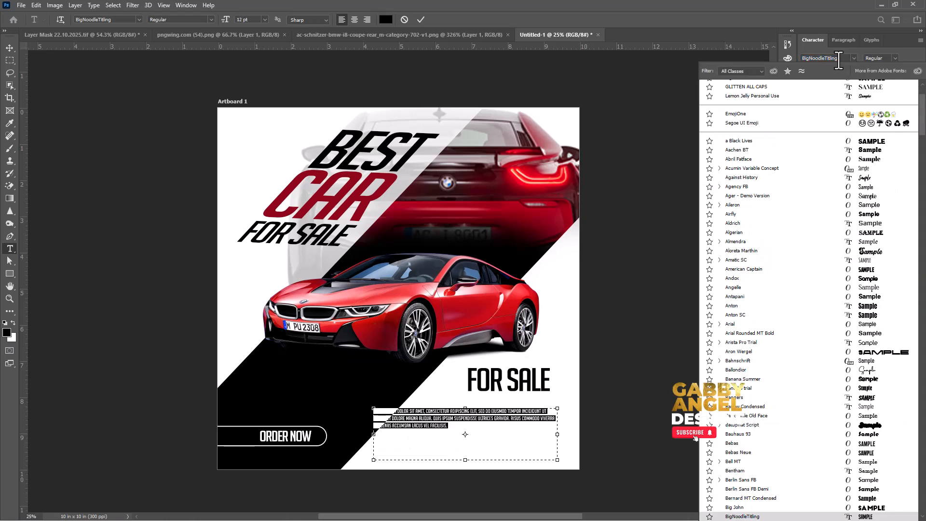
type("Arial")
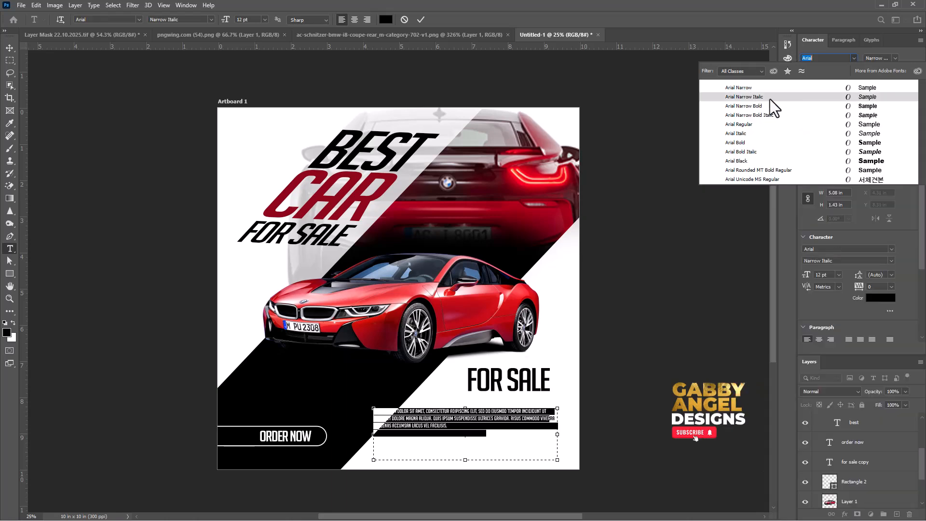
left_click(755, 125)
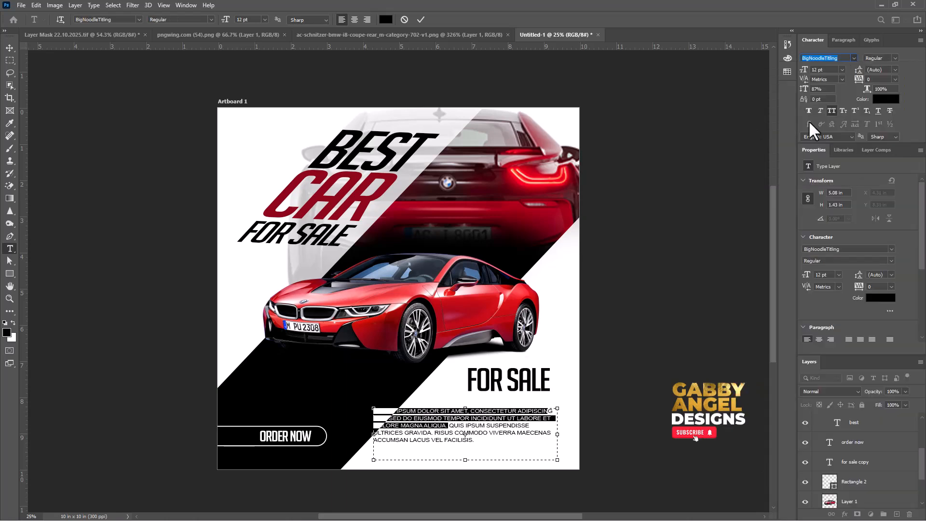
left_click_drag(497, 431, 528, 455)
Justify the placeholder paragraph with its last line aligned left.
left_click(843, 40)
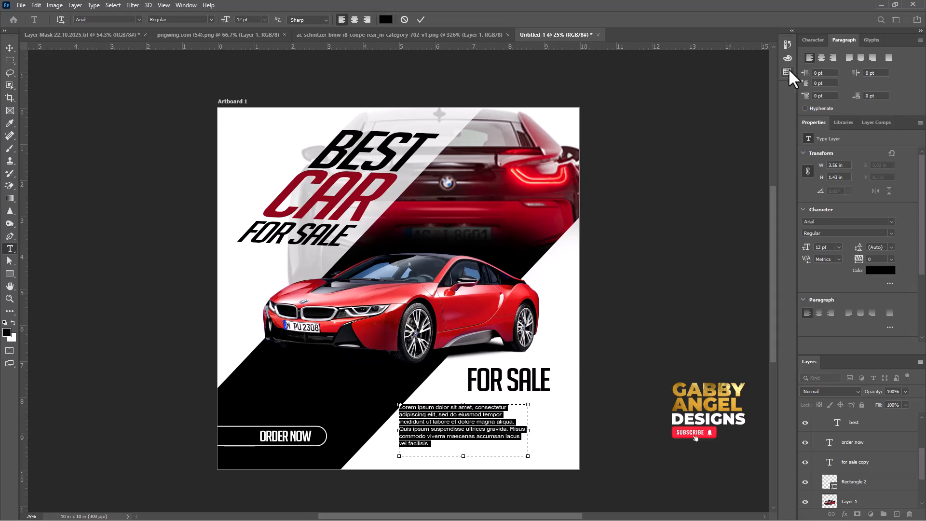
left_click(849, 58)
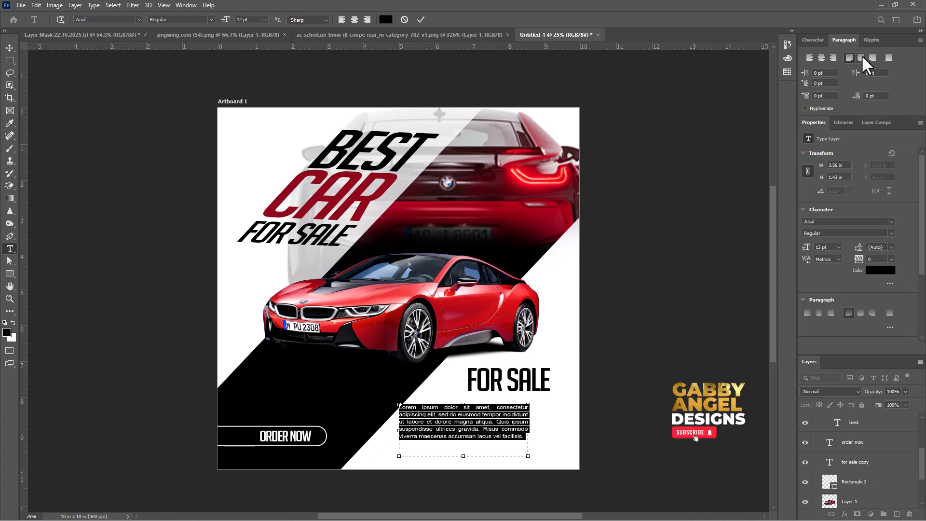
left_click(862, 56)
left_click(888, 57)
left_click(871, 57)
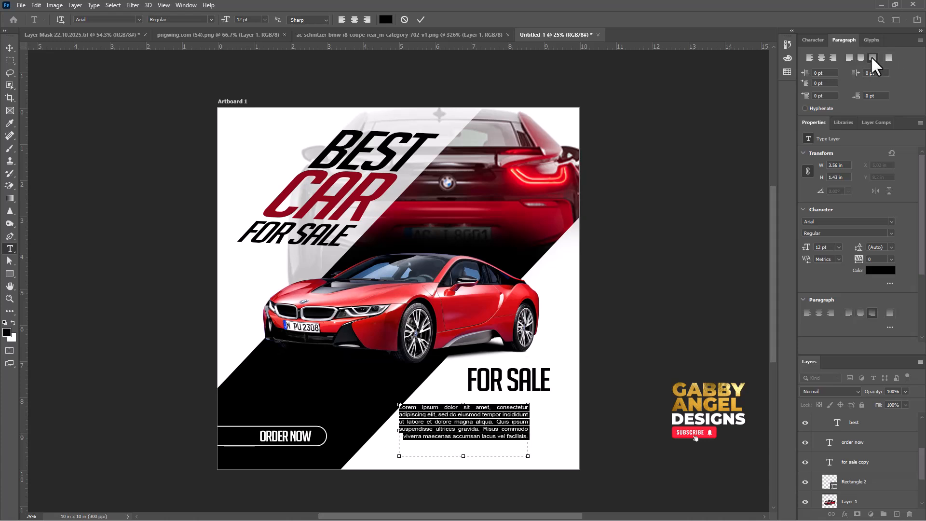
left_click(848, 58)
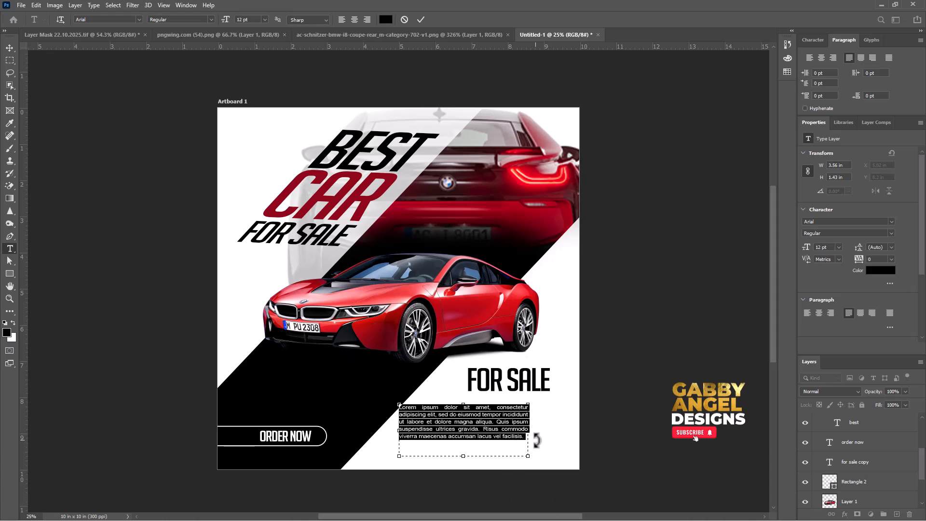
Widen the paragraph text box on both sides to about 4.33 in, with its right edge under the end of FOR SALE.
left_click_drag(528, 431, 550, 434)
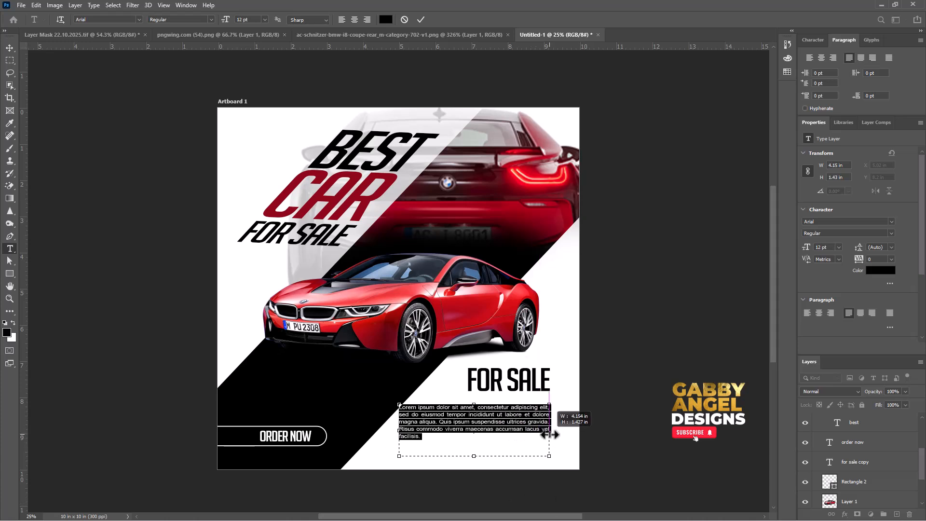
left_click(512, 438)
left_click_drag(399, 430, 393, 430)
left_click(472, 457)
key("ctrl+a")
key("ctrl+c")
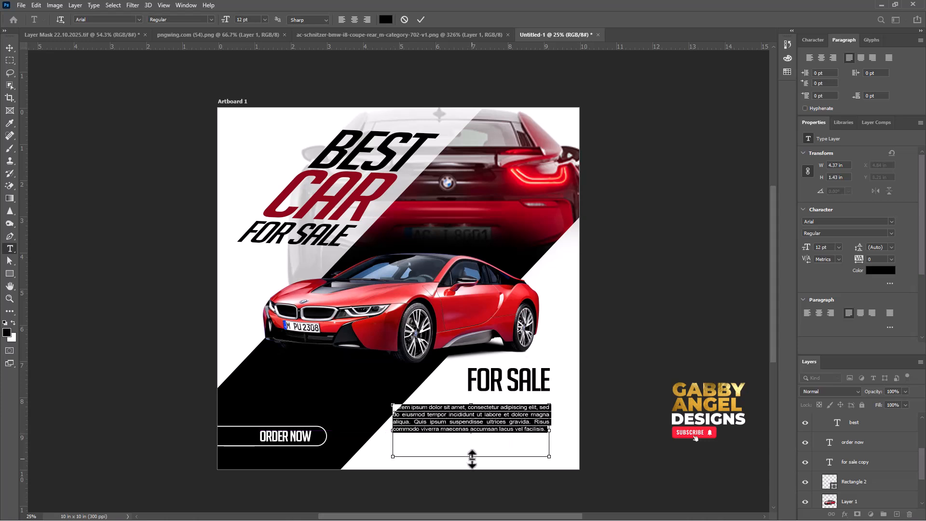
left_click(533, 439)
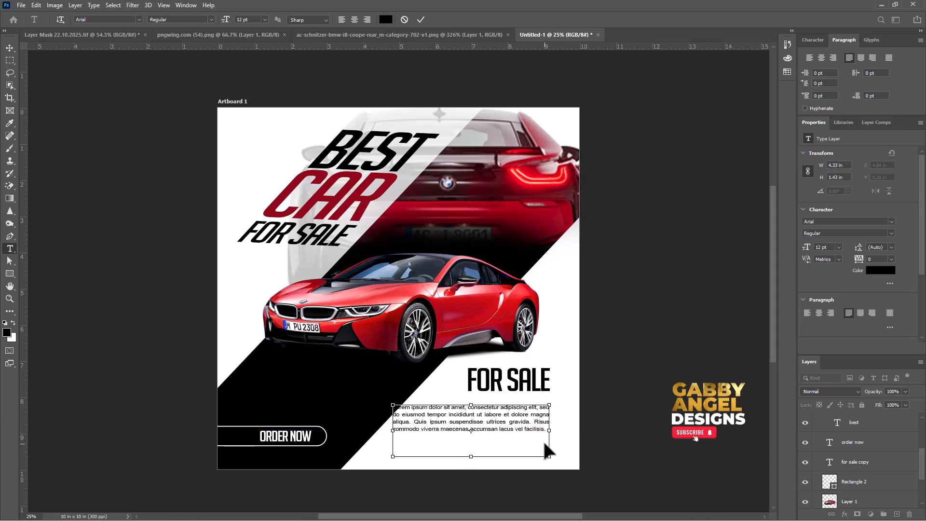
Paste a second copy of the Lorem ipsum text after the paragraph and delete its leftover last word.
key("ctrl+v")
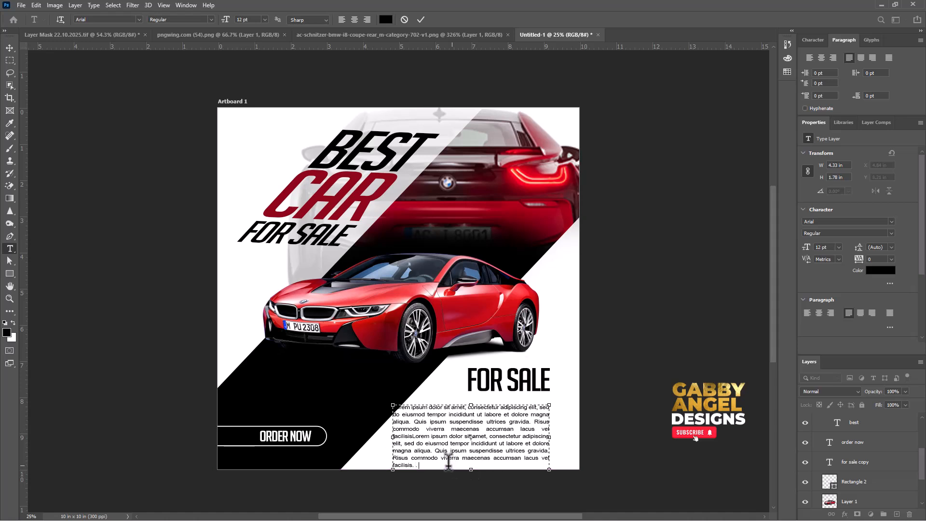
left_click_drag(418, 465, 379, 461)
key("BackSpace")
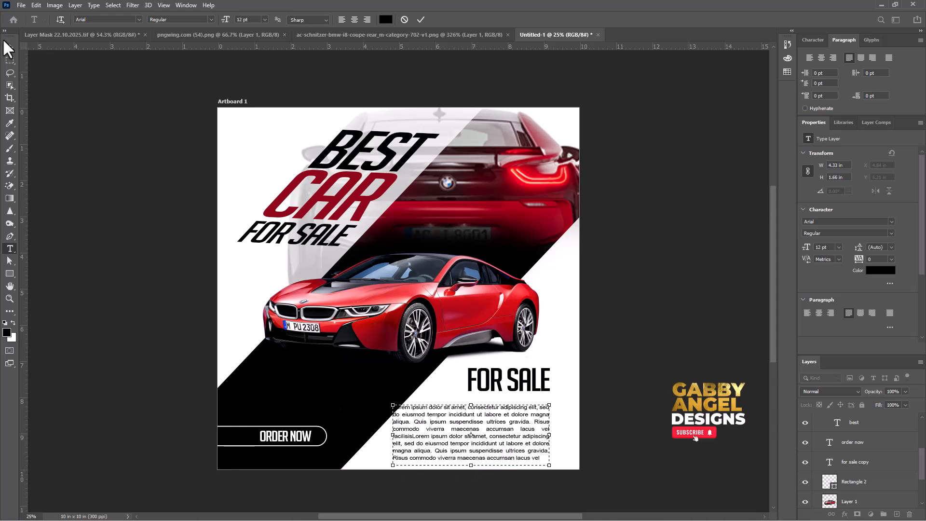
Scale the Lorem ipsum paragraph to 88.73% and position it just below FOR SALE.
left_click(10, 47)
left_click_drag(423, 425, 418, 402)
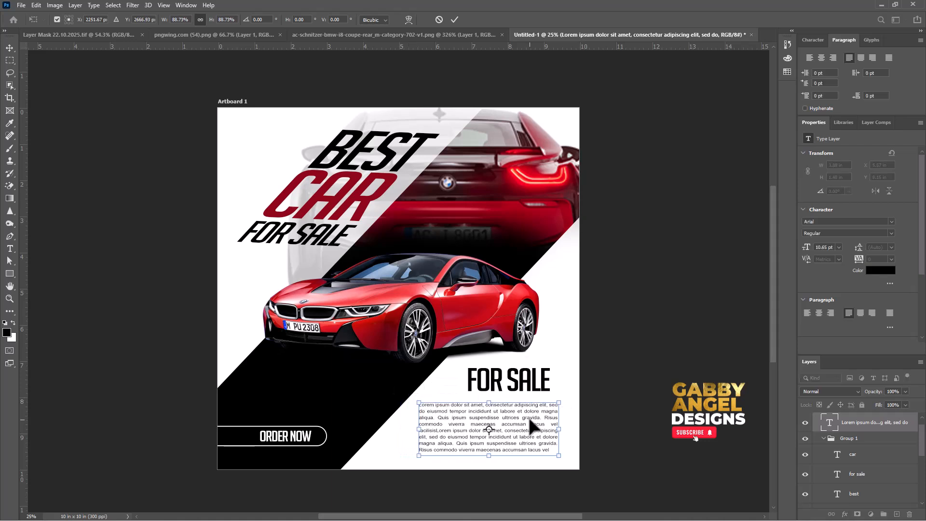
mouse_move(533, 428)
left_mouse_down()
mouse_move(525, 417)
mouse_move(536, 417)
left_mouse_up()
key("Return")
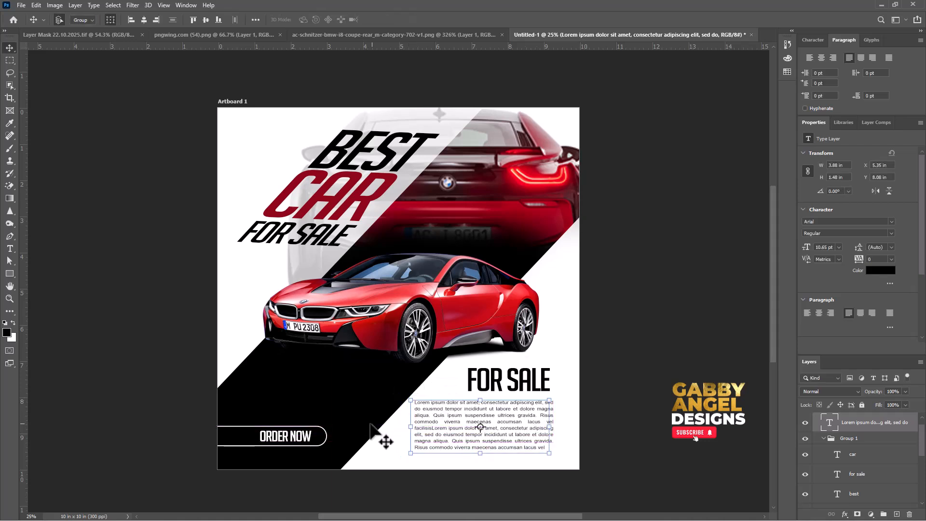
Add a horizontal guide at the lower edge of the ORDER NOW outline and line up the paragraph's last line with it.
left_click(324, 429)
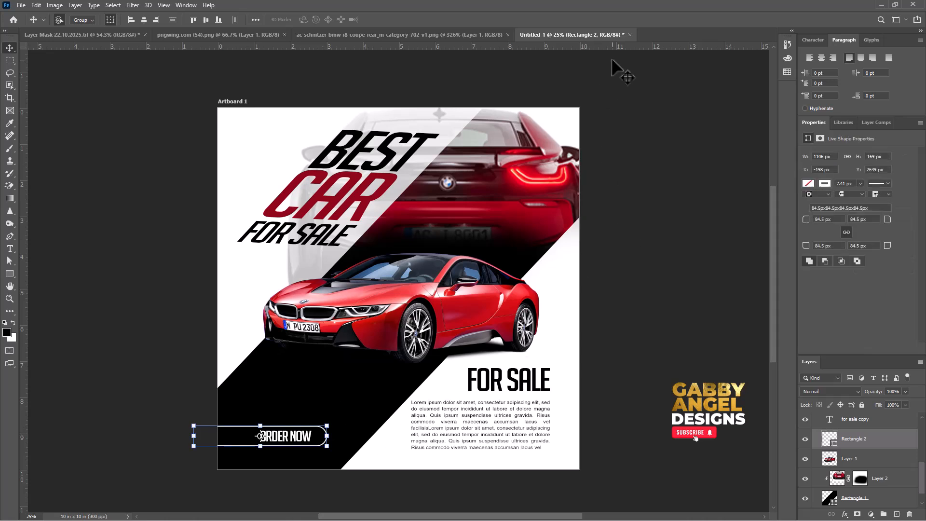
left_click_drag(621, 48, 639, 445)
left_click_drag(517, 422, 541, 383)
Scale the loose FOR SALE text to 71.43% and align its right edge with the paragraph below.
left_click(641, 369)
key("Return")
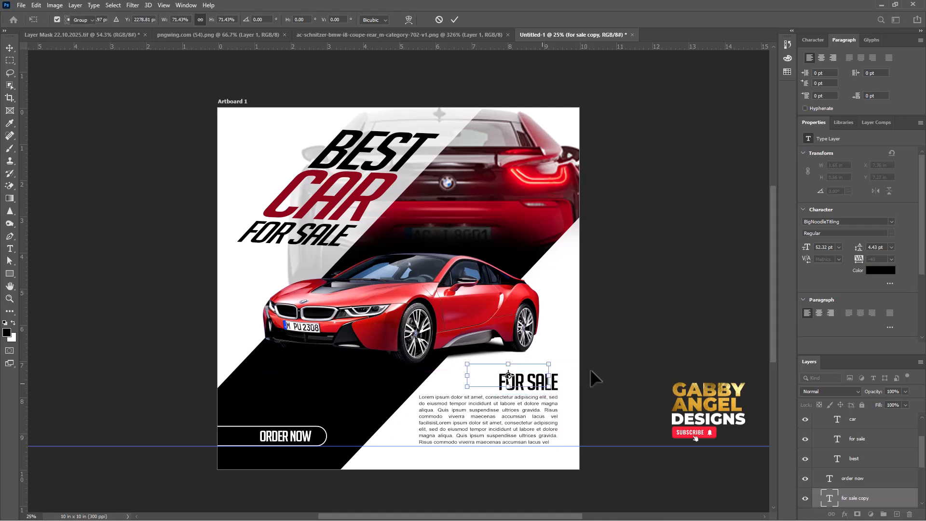
left_click(589, 370)
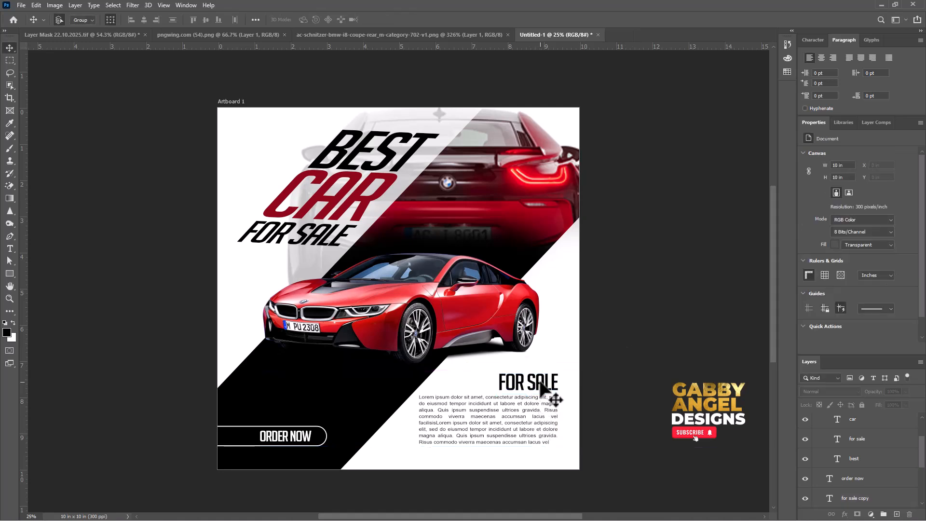
Reword the loose FOR SALE text above the paragraph as "CAR DESCRIPTION".
key("t")
left_click(541, 379)
double_click(542, 379)
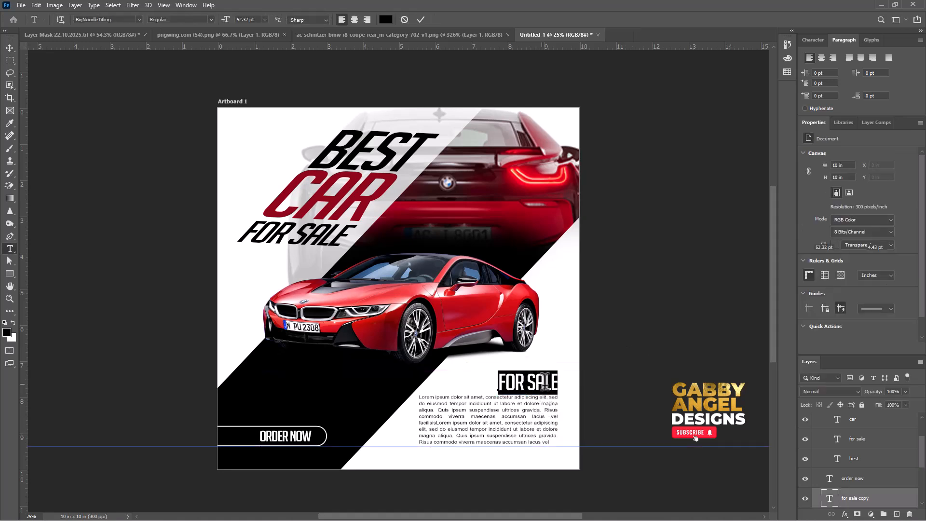
type("CAR ")
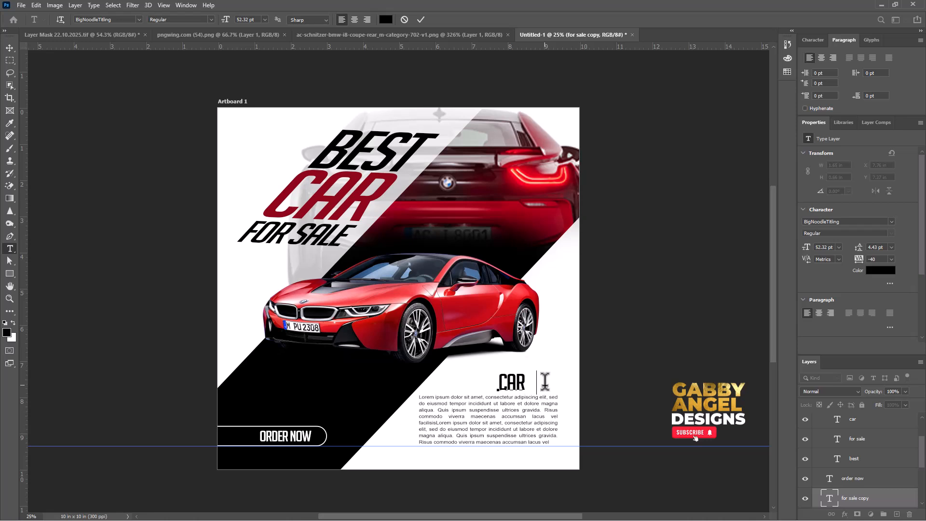
type("DESCRIP")
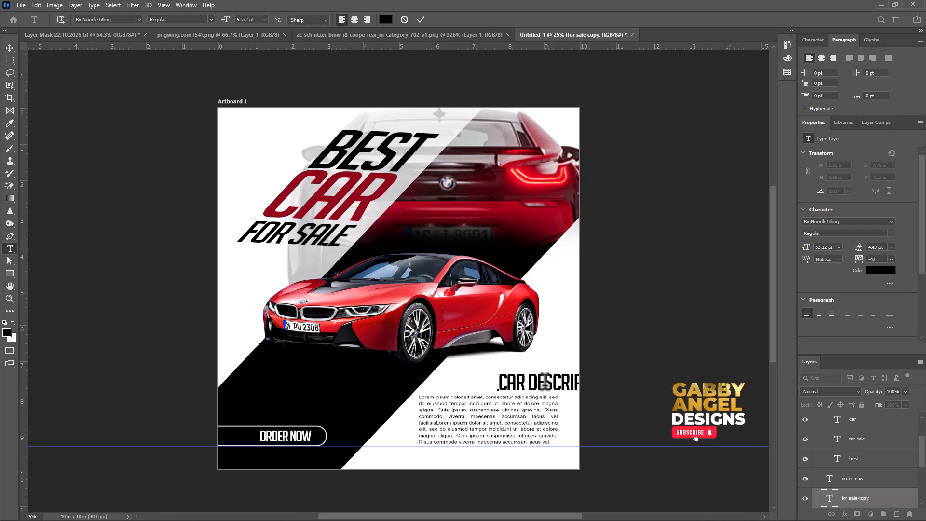
type("TION")
key("ctrl+Return")
Move CAR DESCRIPTION left until its right edge lines up with the paragraph, and select the paragraph.
key("v")
left_click_drag(542, 388, 488, 391)
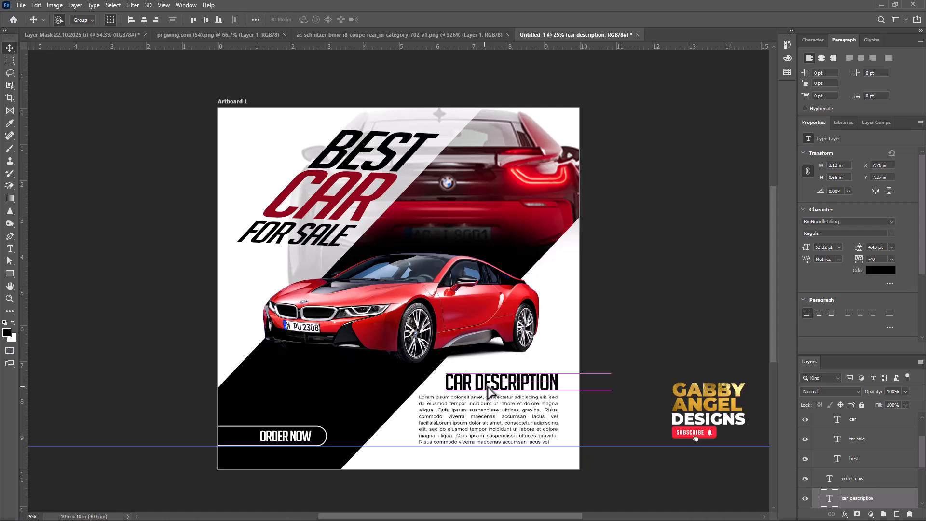
left_click(554, 420)
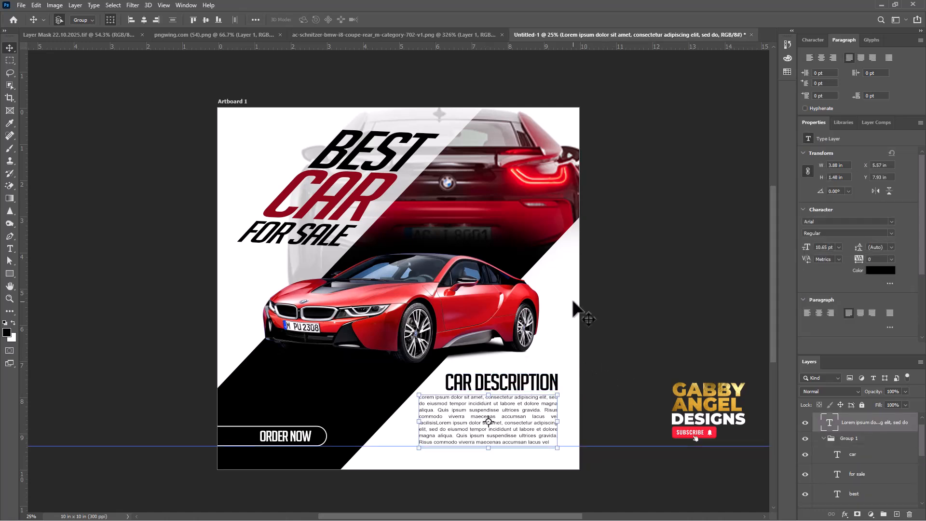
Select the black diagonal band behind the front car, try shifting it up and to the right, and undo the move.
left_click(446, 208)
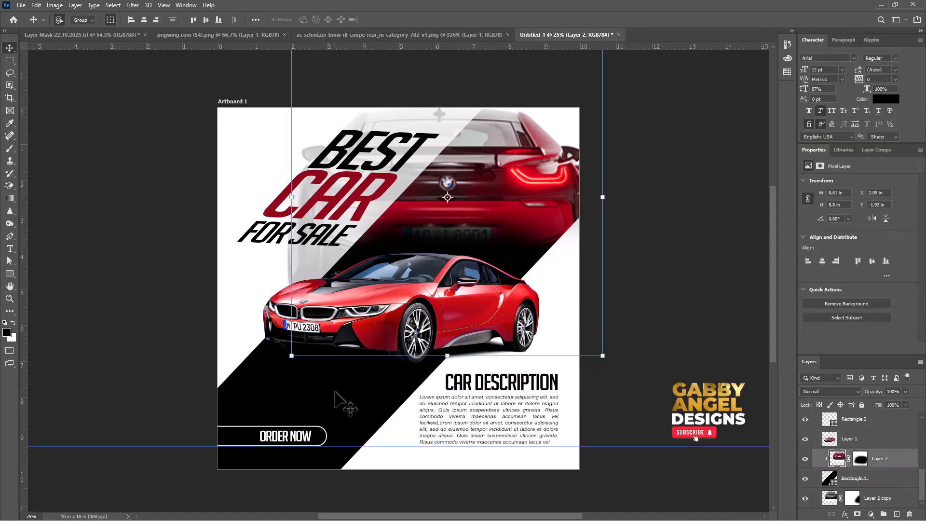
left_click(334, 392)
left_click(354, 316)
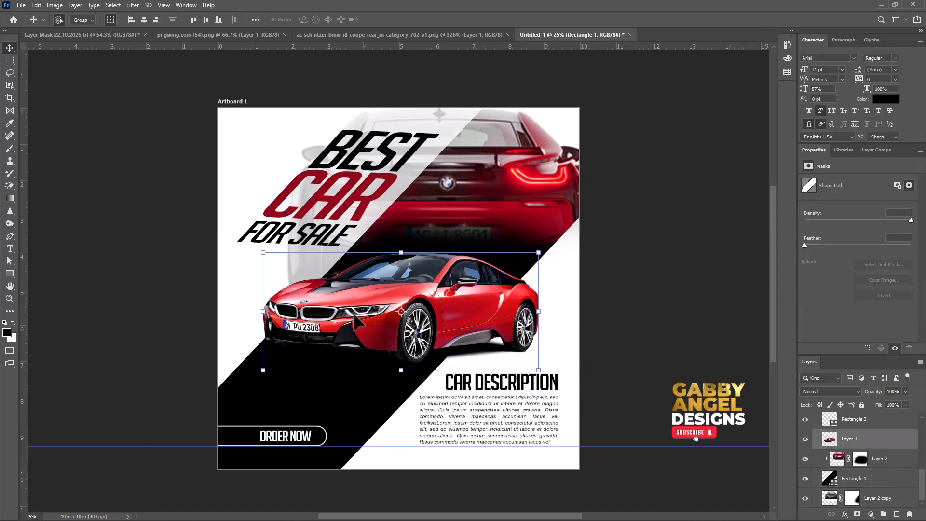
left_click(327, 410)
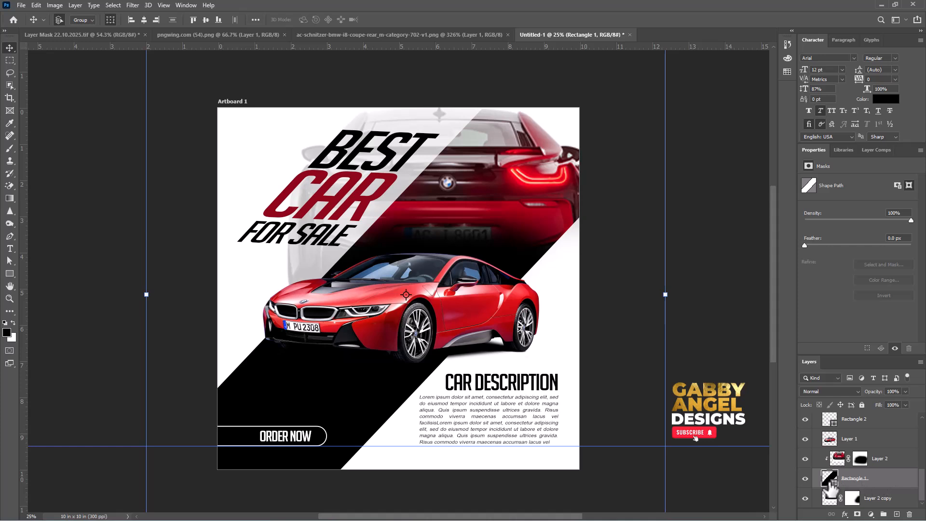
left_click_drag(307, 401, 376, 371)
key("ctrl+z")
Set the Gradient tool to the Basics preset Foreground to Background and add a layer mask to the black diagonal band.
key("g")
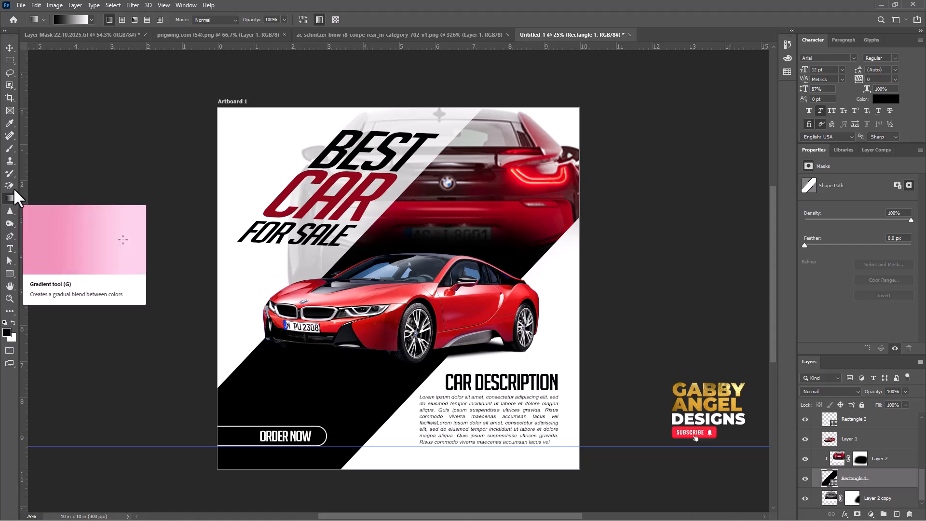
left_click(64, 19)
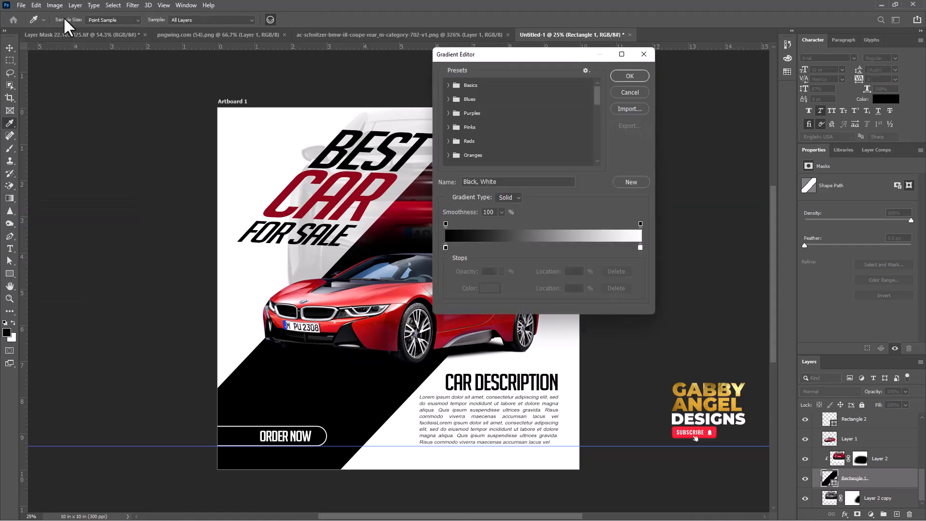
left_click(448, 87)
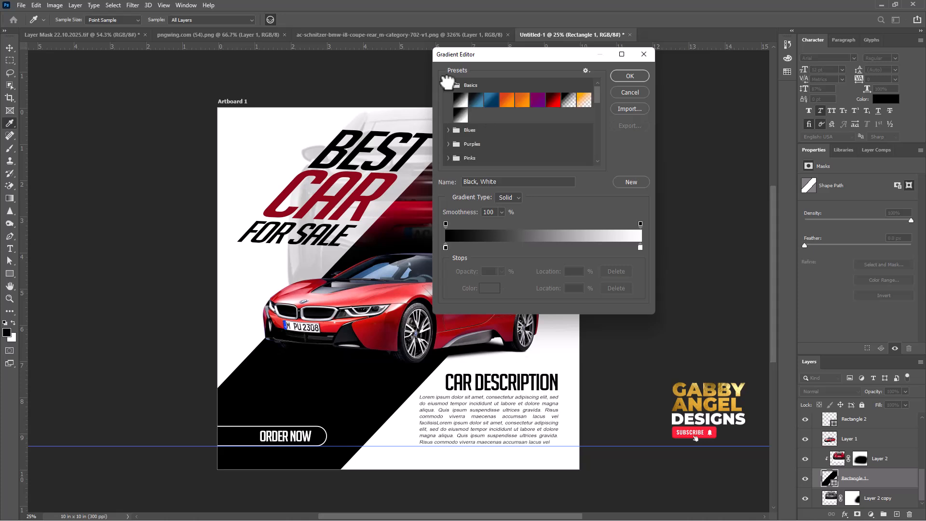
left_click(460, 95)
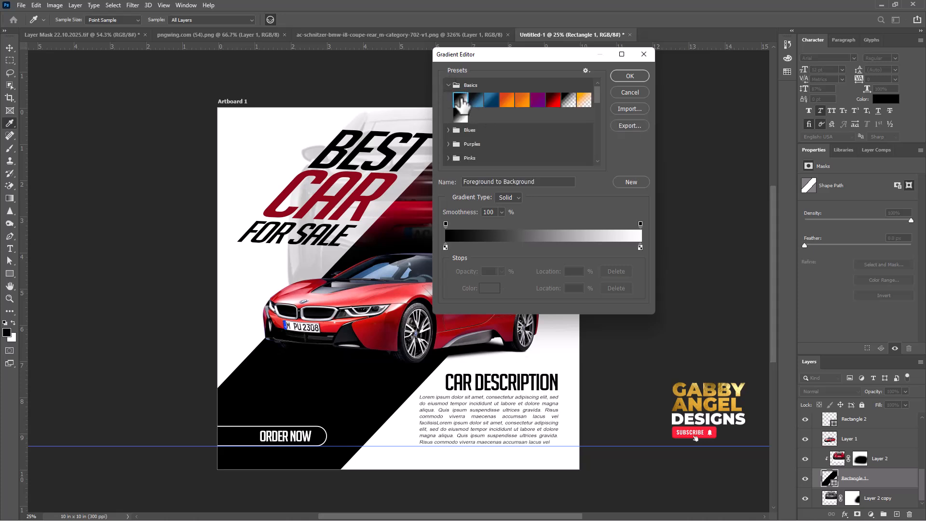
left_click(625, 74)
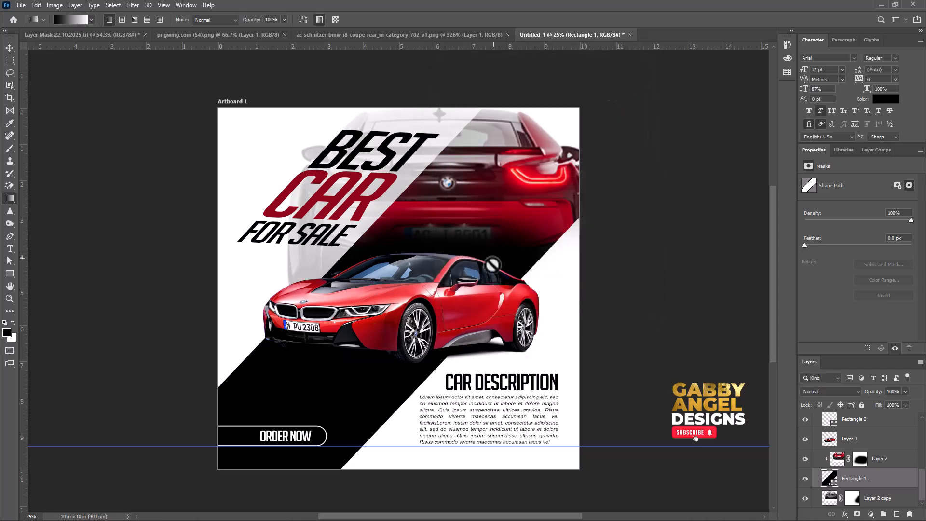
left_click(858, 514)
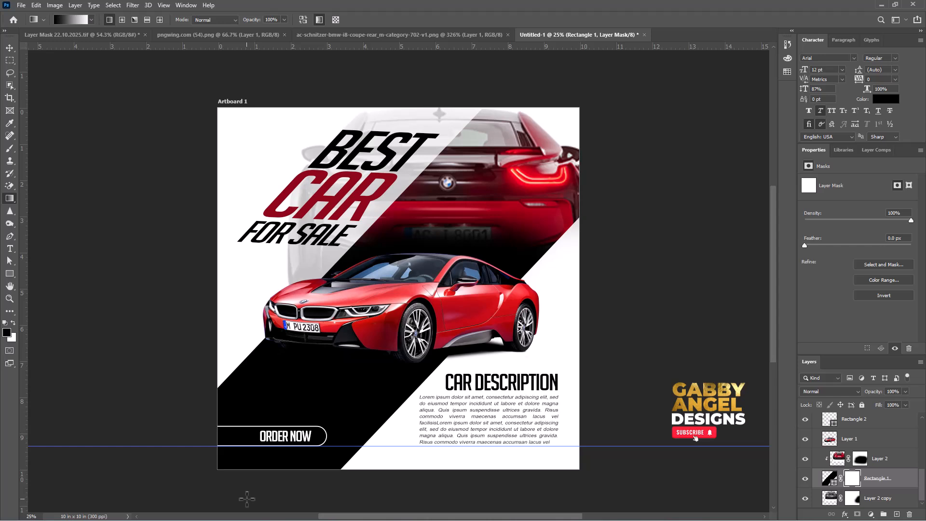
Try several upward and diagonal gradients on the band's mask to fade its lower end, and undo each one.
left_click_drag(246, 498, 254, 391)
left_click_drag(254, 391, 254, 391)
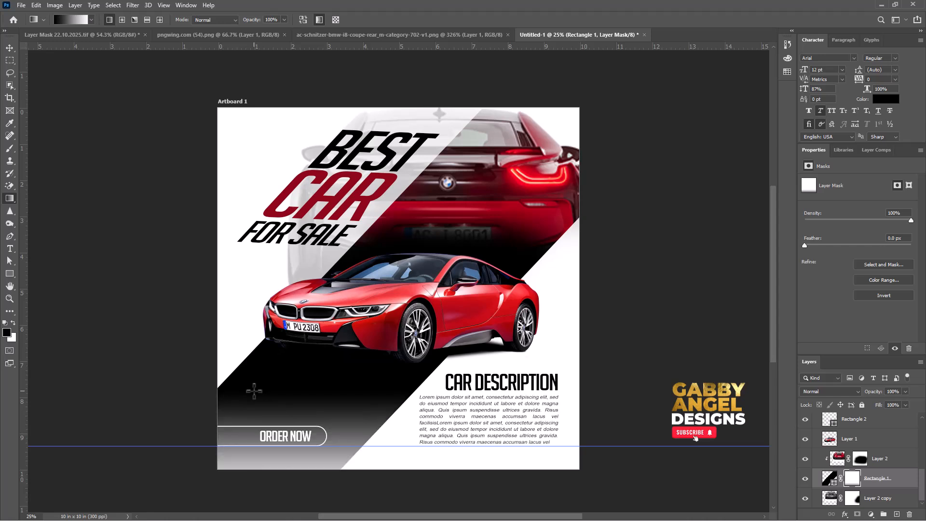
key("ctrl+z")
left_click_drag(263, 491, 285, 370)
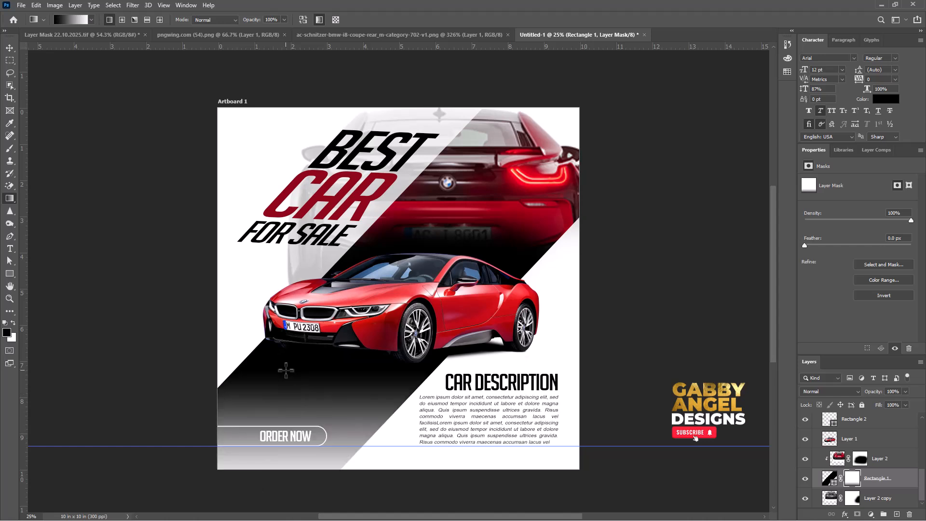
key("ctrl+z")
left_click_drag(293, 482, 302, 420)
key("ctrl+z")
left_click_drag(301, 481, 320, 341)
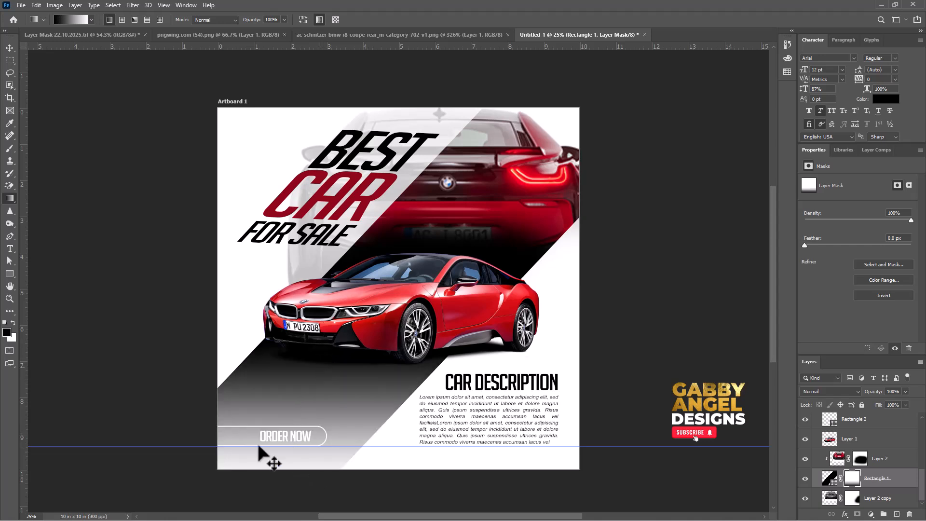
key("ctrl+z")
left_click_drag(209, 478, 317, 404)
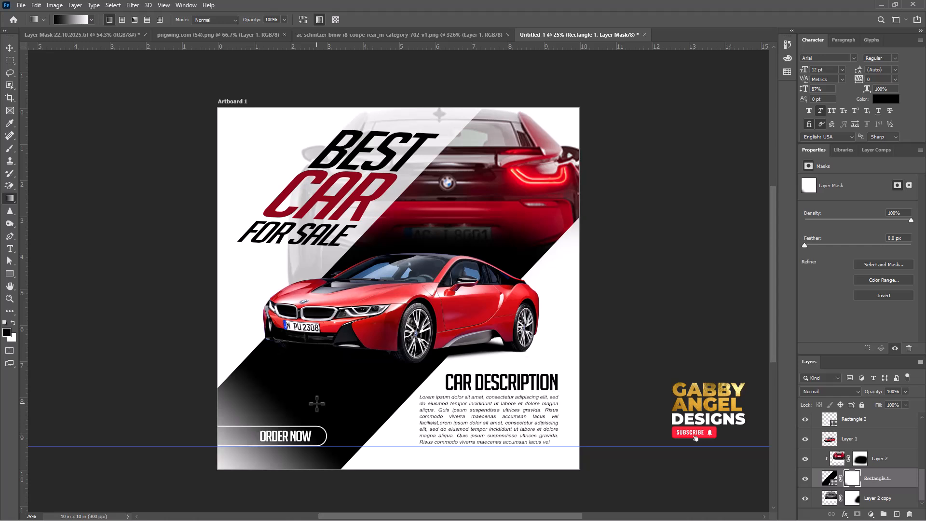
key("ctrl+z")
Fade the diagonal band's lower-left corner with a mask gradient from just outside the artboard corner up toward the band's centre, and deselect the layer.
left_click_drag(206, 475, 348, 382)
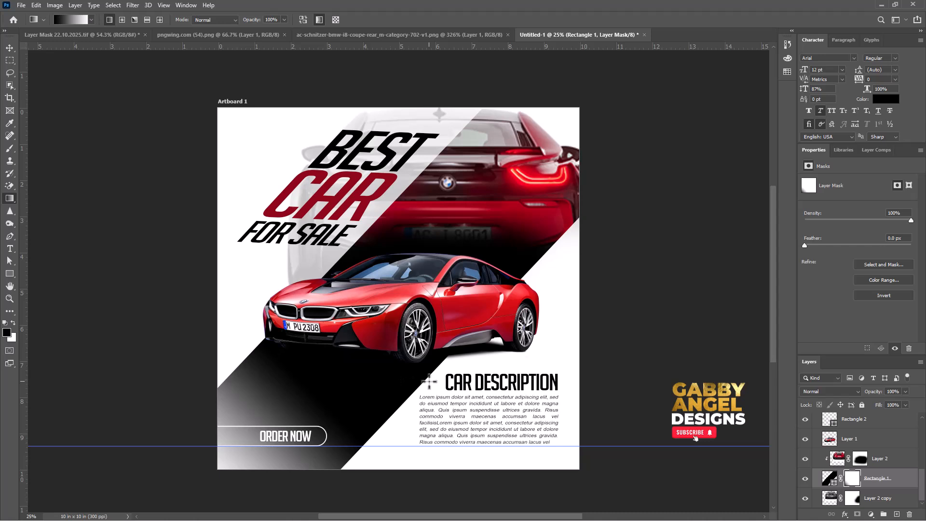
left_click(10, 48)
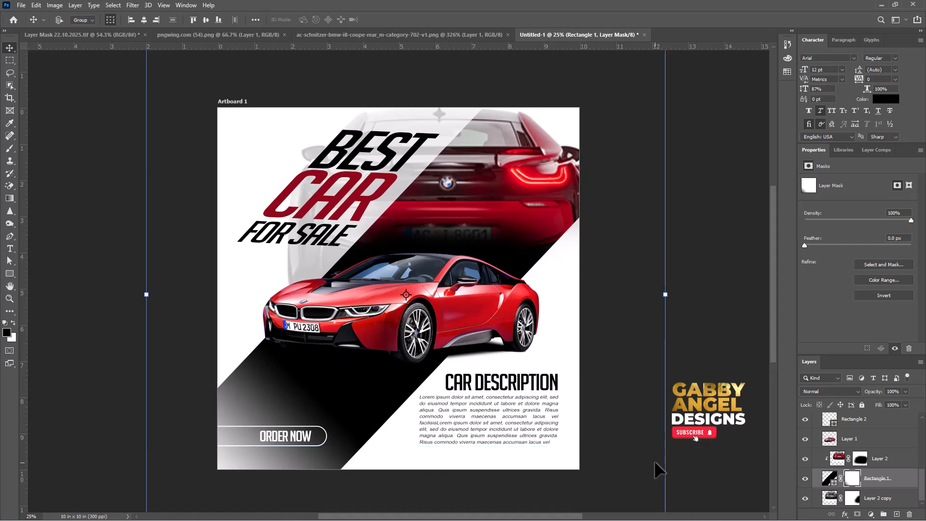
left_click(738, 348)
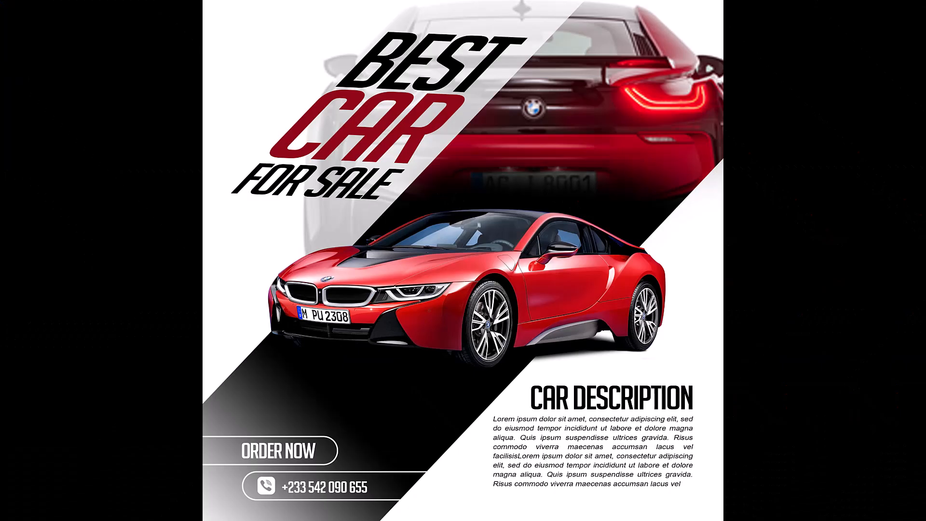